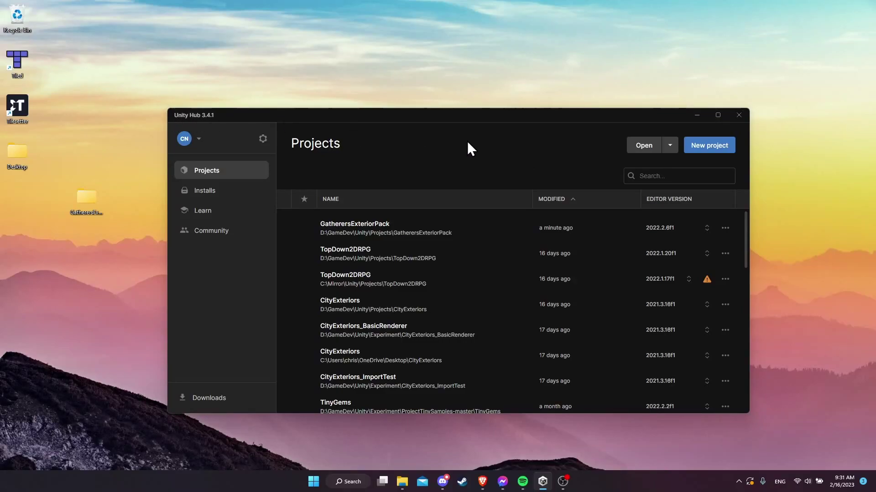
# Step: Start a new project on editor 2022.2.6f1 using the 2D (URP) template
pyautogui.click(731, 147)
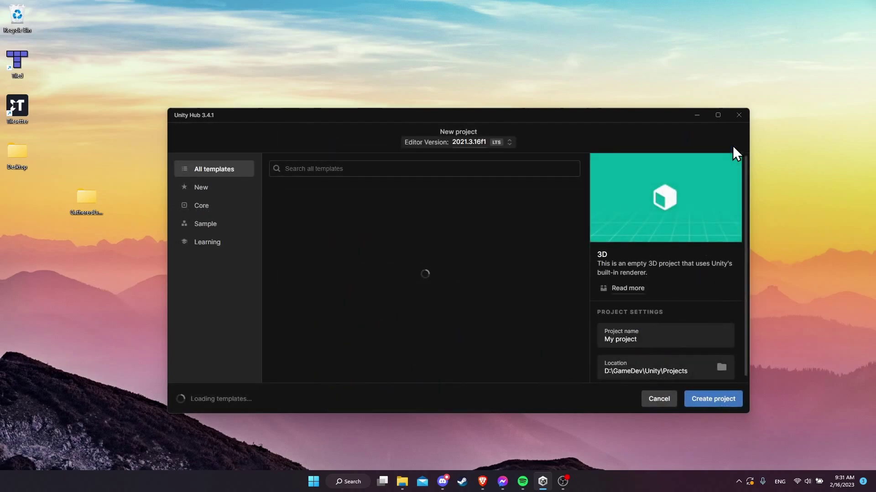
pyautogui.click(474, 145)
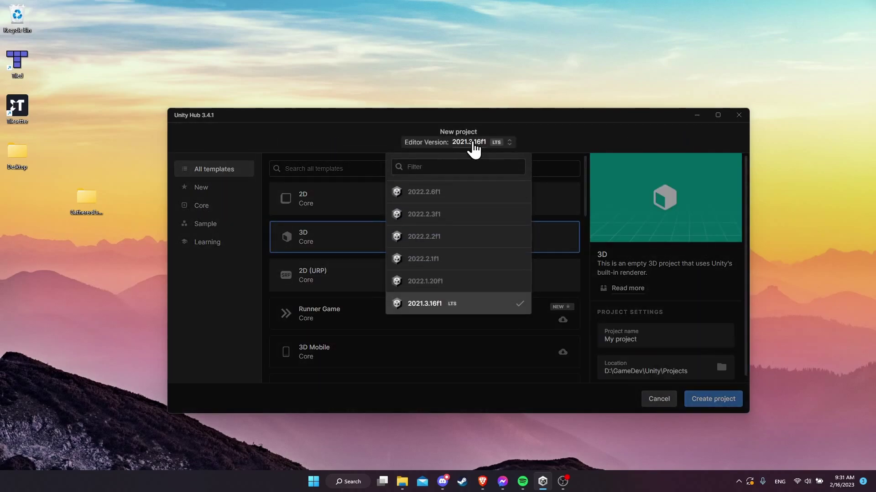
pyautogui.click(468, 197)
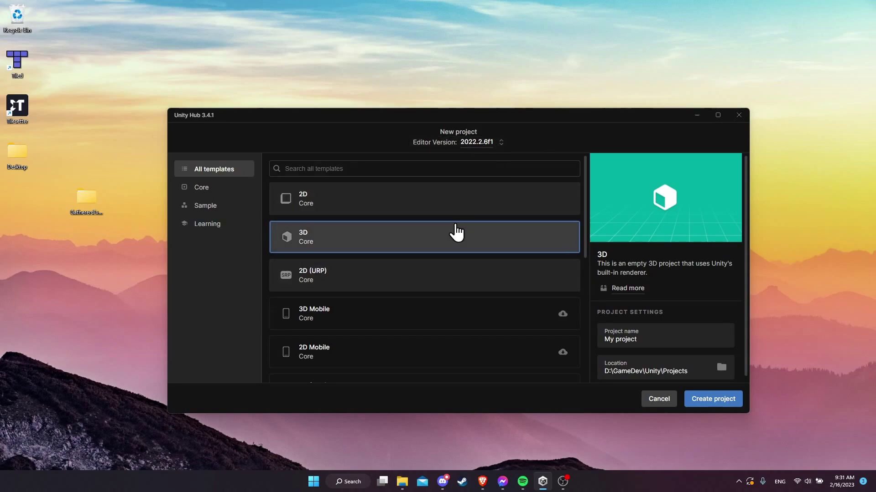
pyautogui.click(328, 203)
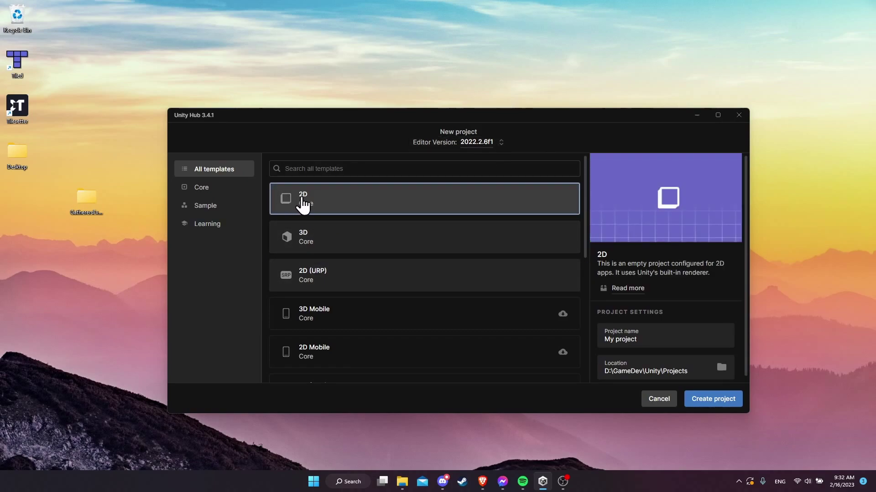
pyautogui.click(324, 275)
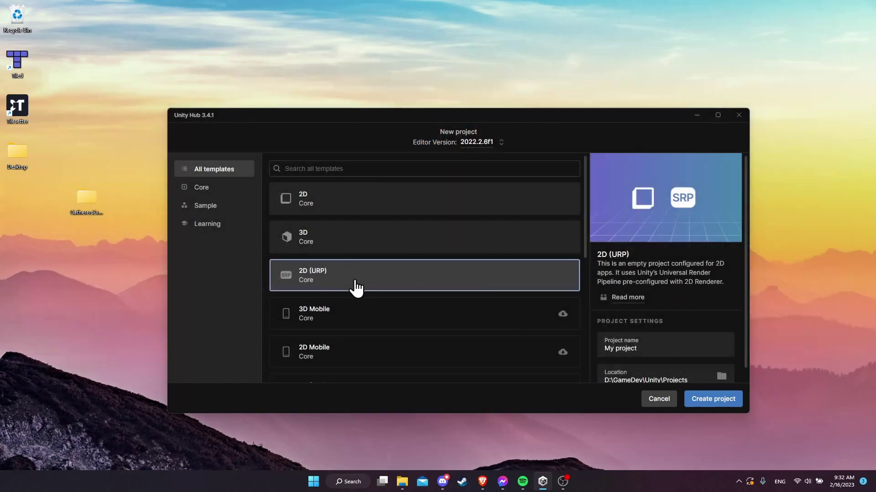
# Step: Name the project GathererTopDownRPG and set its location to the Tutorials folder
pyautogui.tripleClick(611, 341)
pyautogui.press('BackSpace')
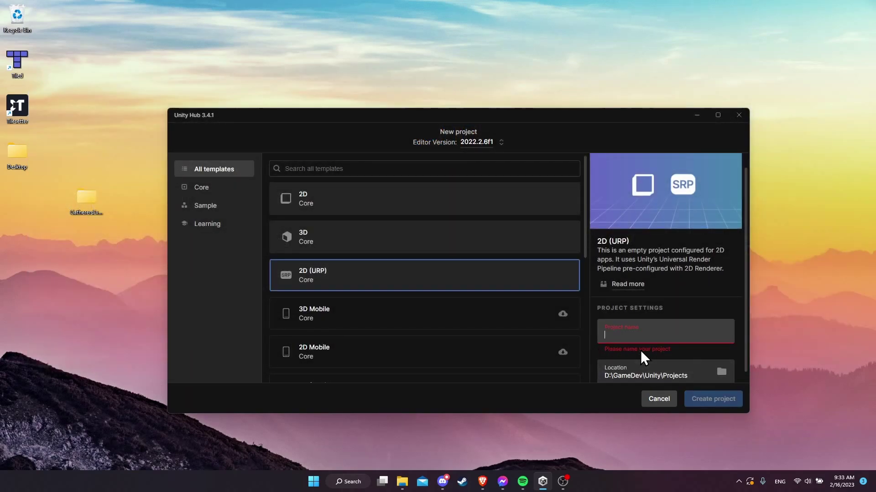
pyautogui.write('Gath')
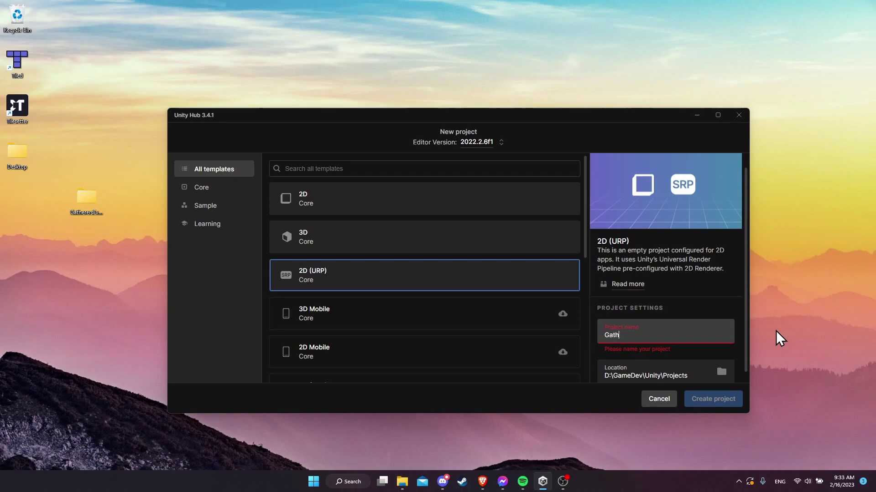
pyautogui.write('ererTopDownRPG')
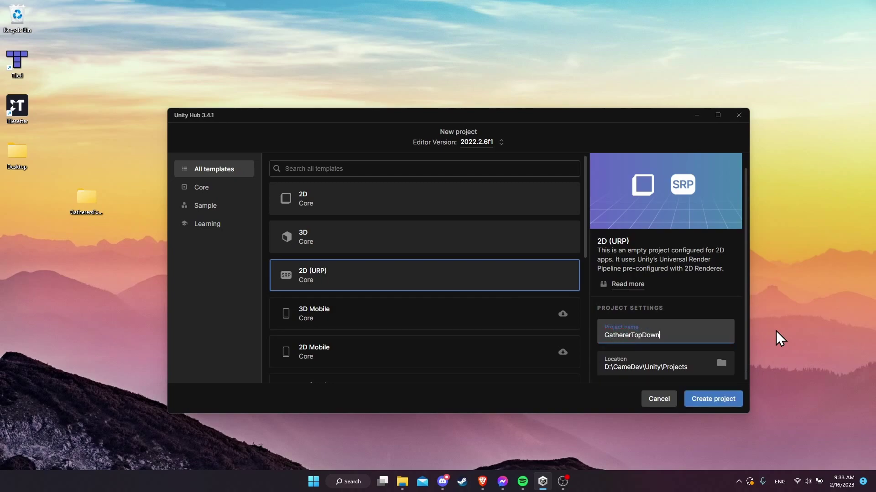
pyautogui.click(721, 363)
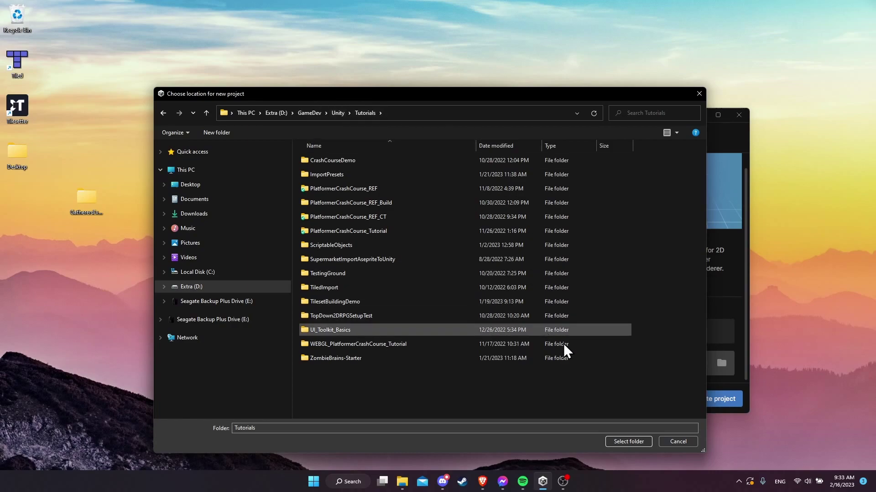
pyautogui.click(628, 441)
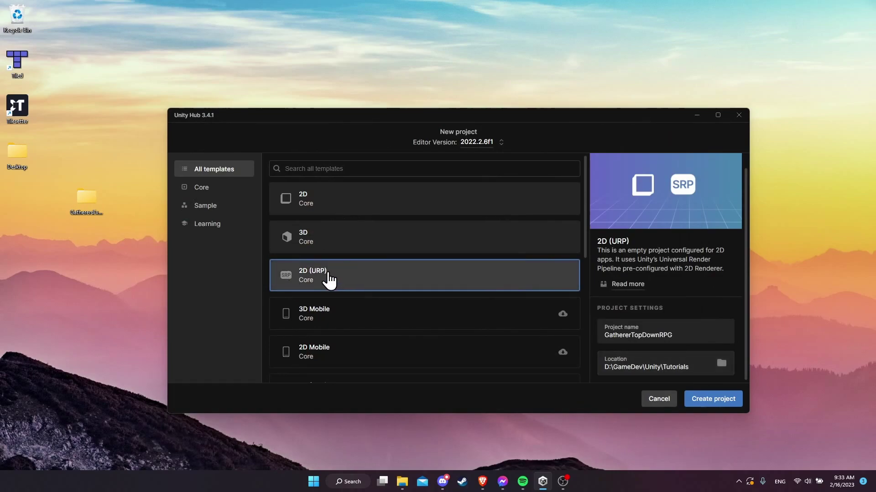
# Step: Create the project, then pick out GatherersExterior-1.4-ArtOnly.zip among the pack's download files
pyautogui.click(712, 400)
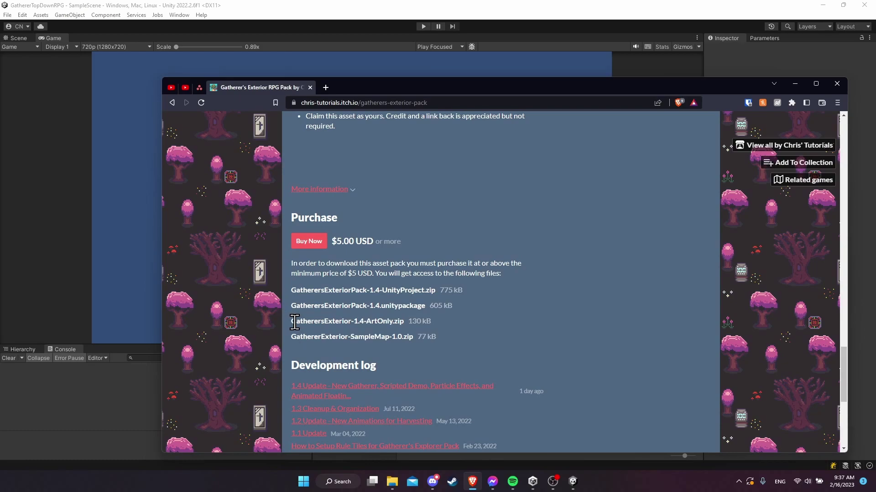
pyautogui.moveTo(294, 322); pyautogui.dragTo(434, 320)
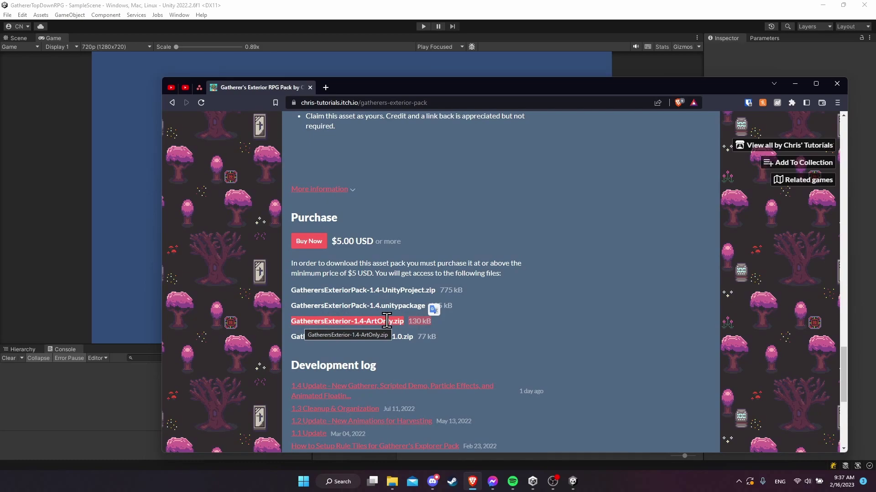
pyautogui.click(422, 290)
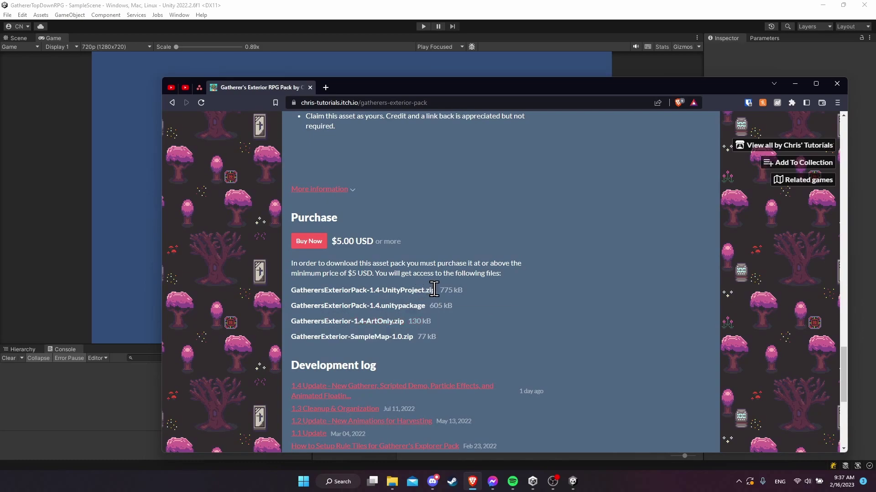
pyautogui.moveTo(438, 291); pyautogui.dragTo(290, 294)
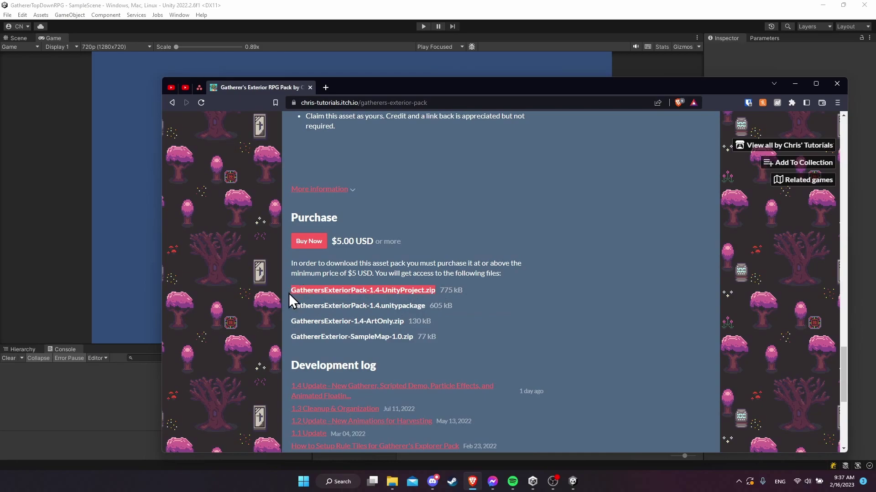
pyautogui.click(505, 299)
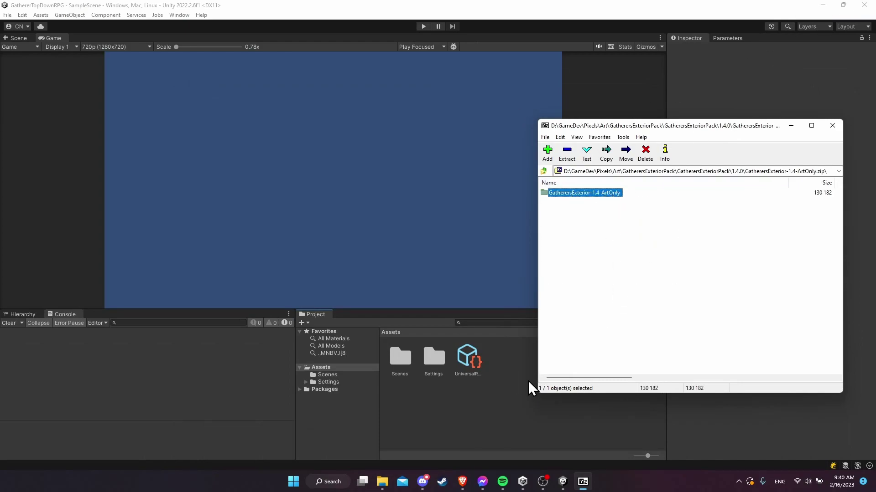
# Step: Extract the GatherersExterior-1.4-ArtOnly folder to the desktop and bring the Unity editor back
pyautogui.click(823, 5)
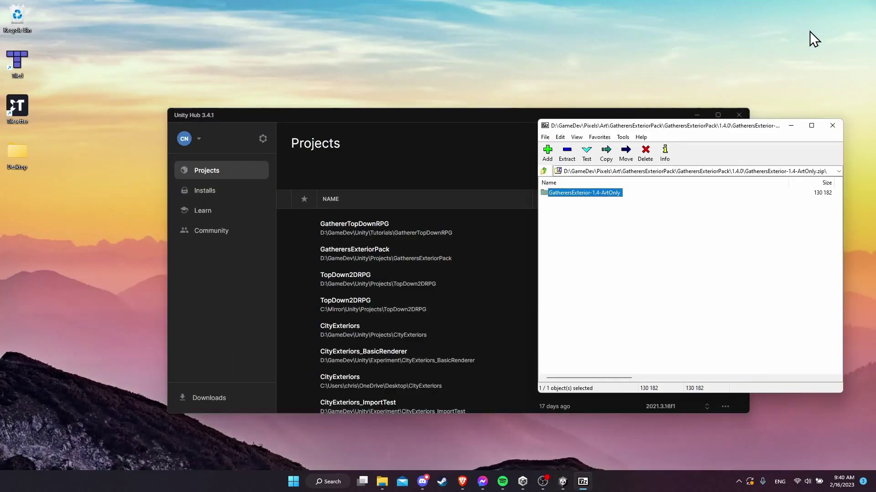
pyautogui.moveTo(600, 193); pyautogui.dragTo(9, 201)
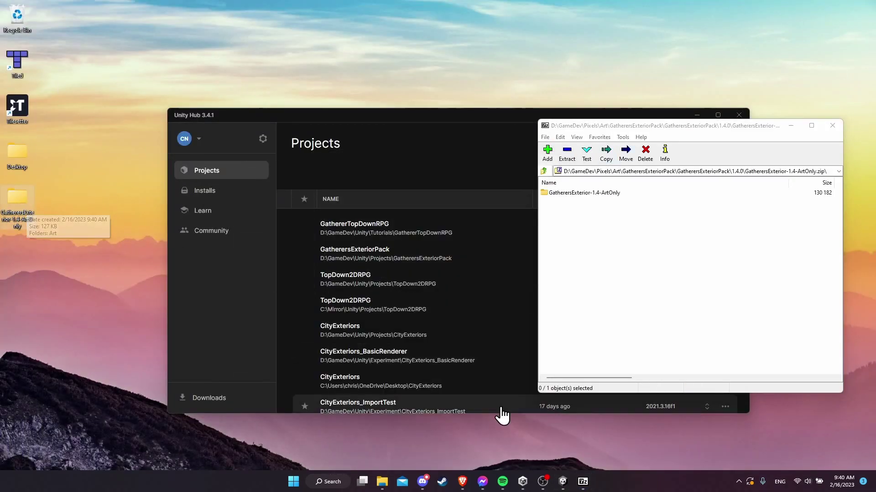
pyautogui.click(563, 482)
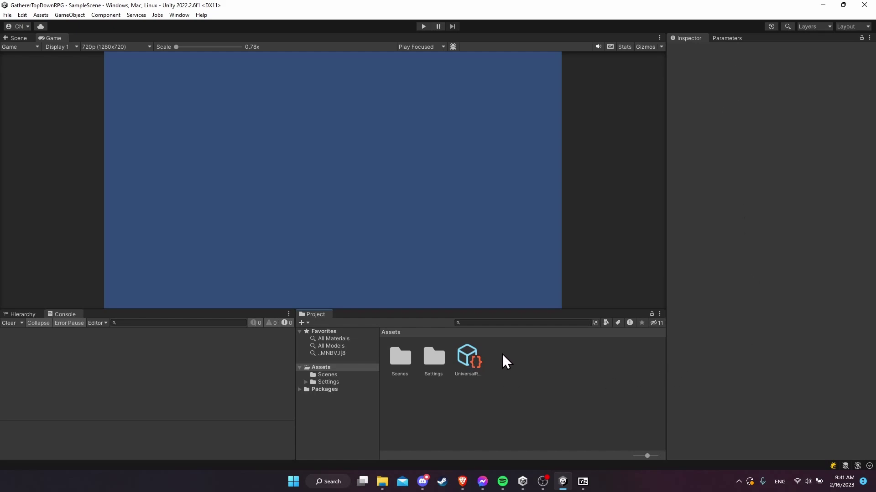
# Step: Copy axe_copper.png from the pack's Art\Tools folder into the Unity project's Assets
pyautogui.click(382, 481)
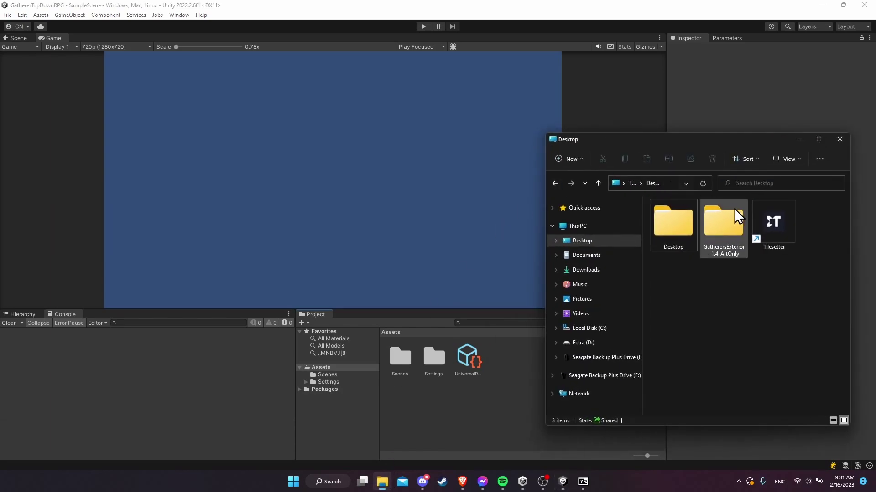
pyautogui.doubleClick(737, 227)
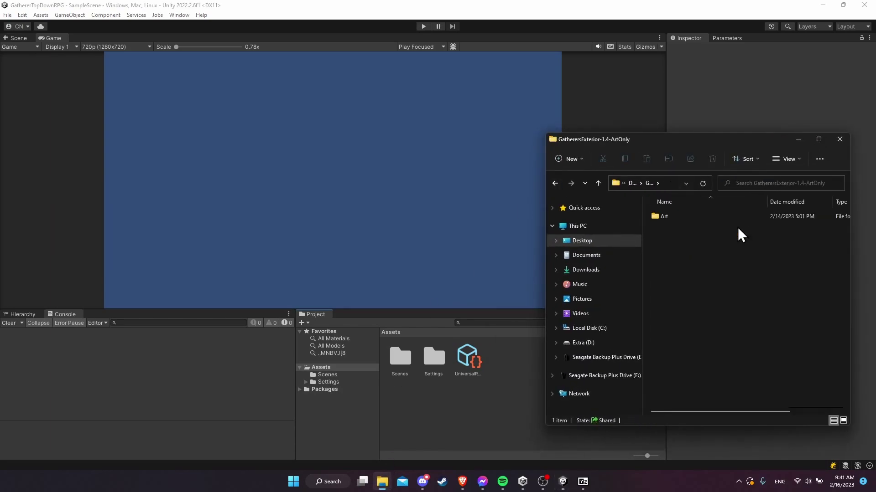
pyautogui.doubleClick(706, 216)
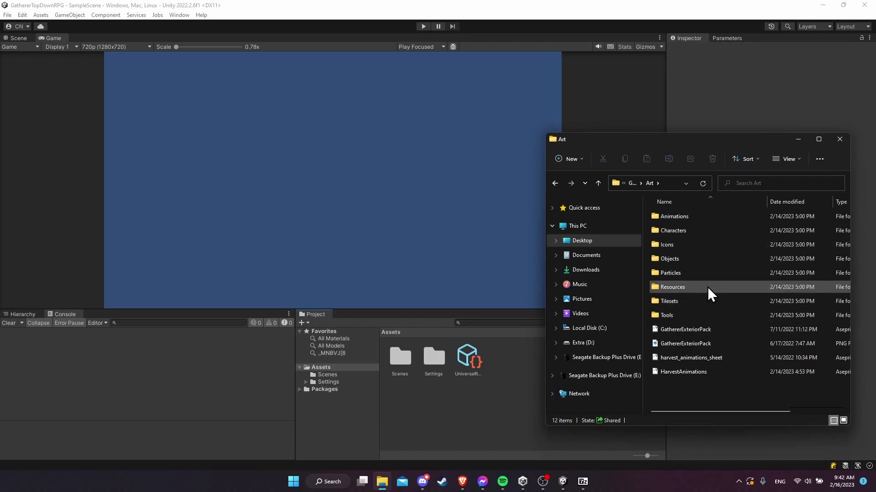
pyautogui.doubleClick(708, 314)
pyautogui.moveTo(674, 244); pyautogui.dragTo(513, 385)
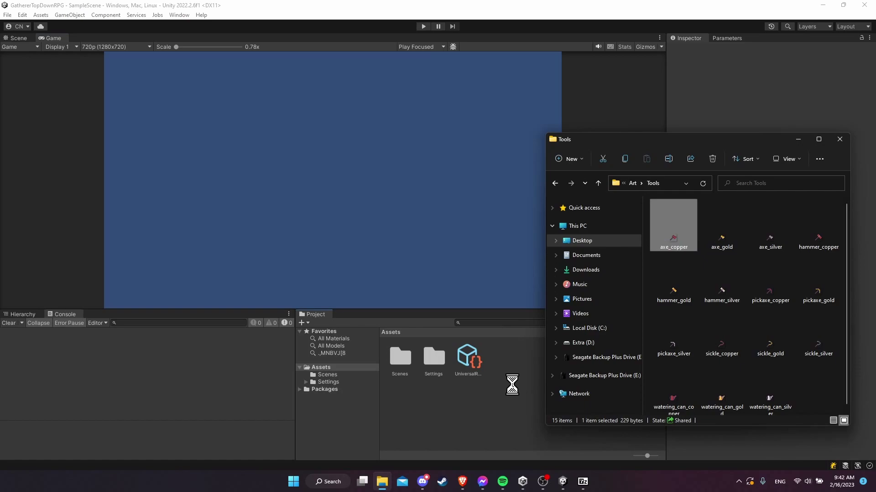
pyautogui.click(516, 414)
# Step: Drop the axe_copper sprite into the Scene view and zoom in on it
pyautogui.click(469, 367)
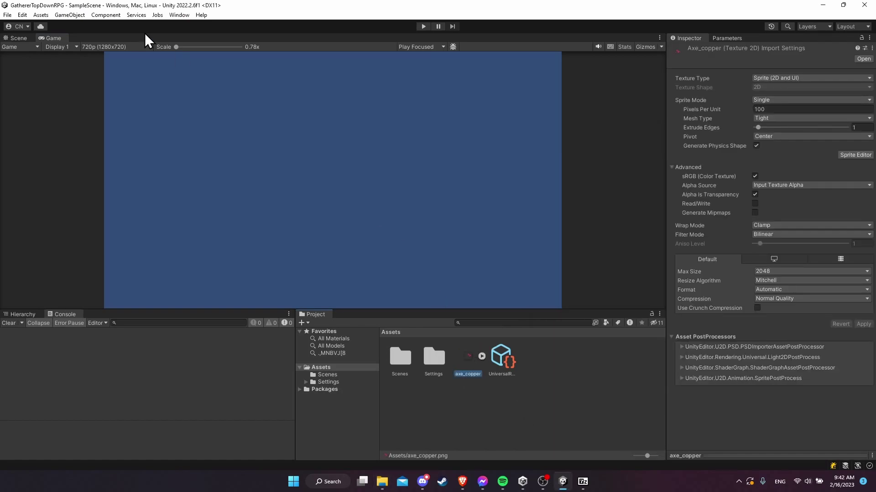
pyautogui.click(14, 38)
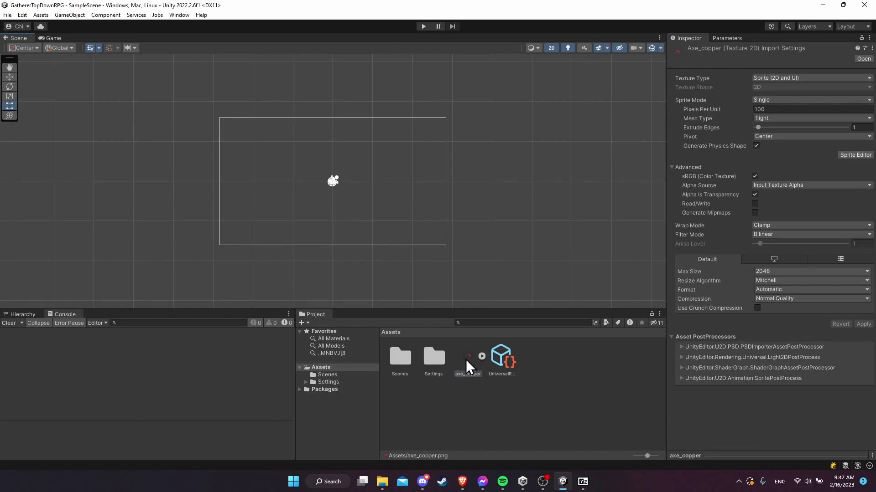
pyautogui.moveTo(466, 359); pyautogui.dragTo(373, 188)
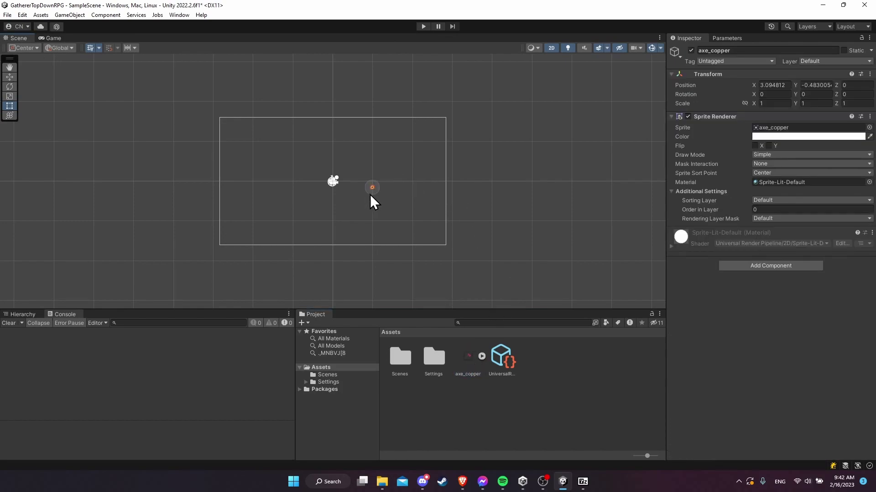
pyautogui.scroll(5, 371, 196)
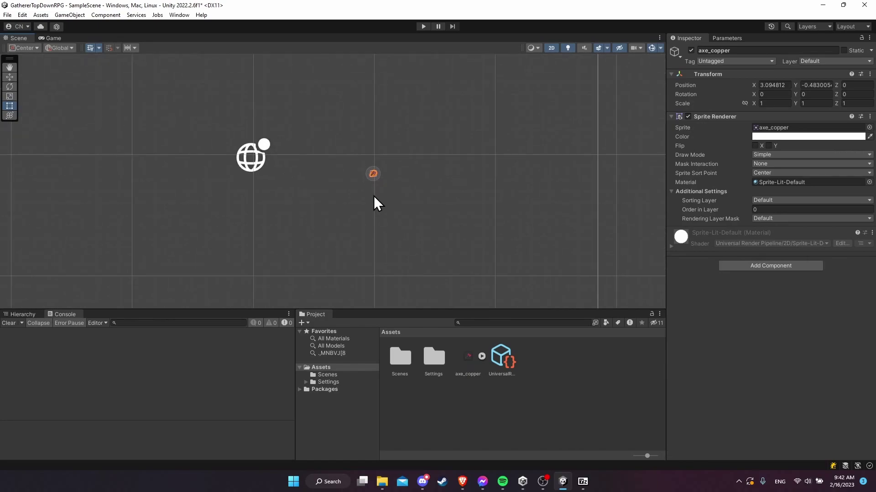
pyautogui.scroll(6, 372, 176)
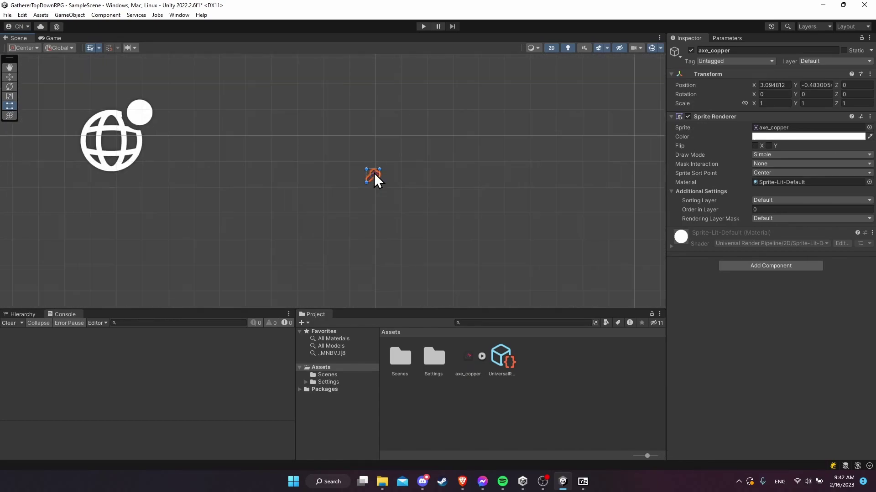
pyautogui.scroll(4, 374, 178)
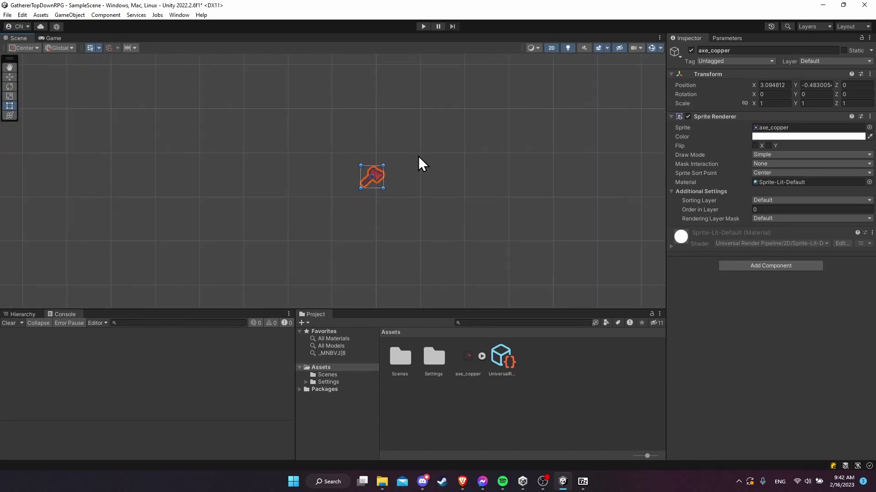
pyautogui.scroll(3, 404, 172)
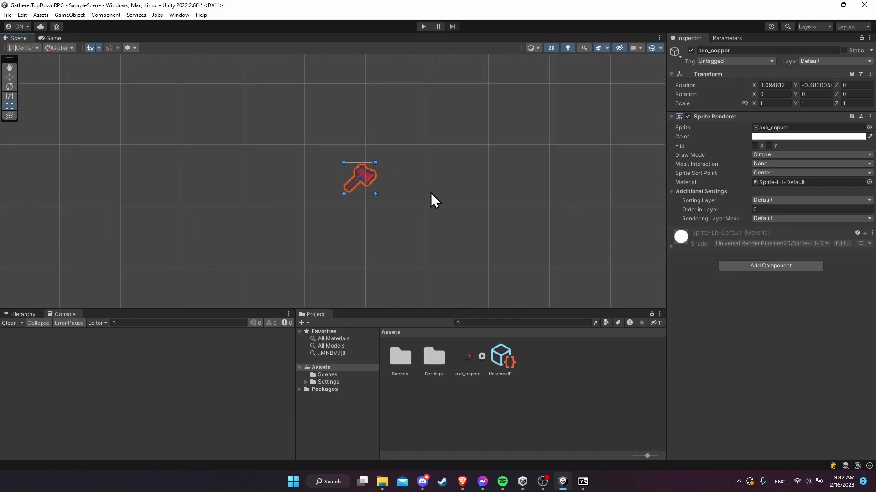
pyautogui.scroll(2, 392, 165)
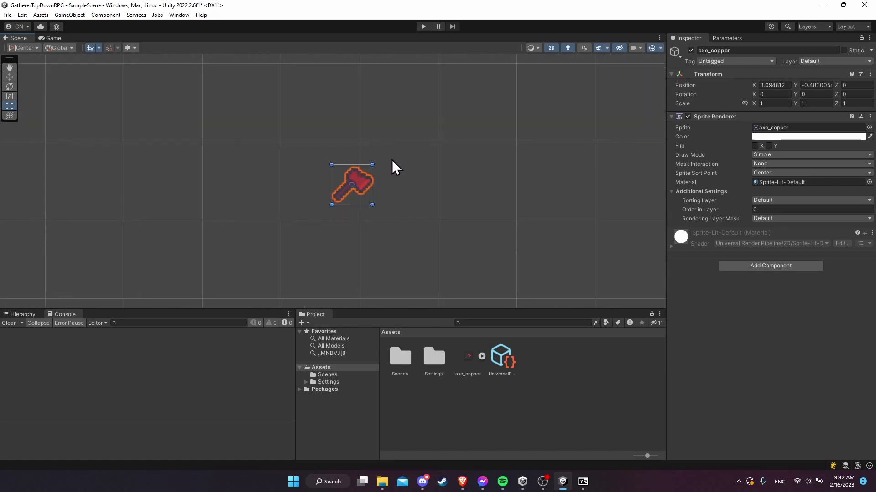
pyautogui.scroll(5, 365, 197)
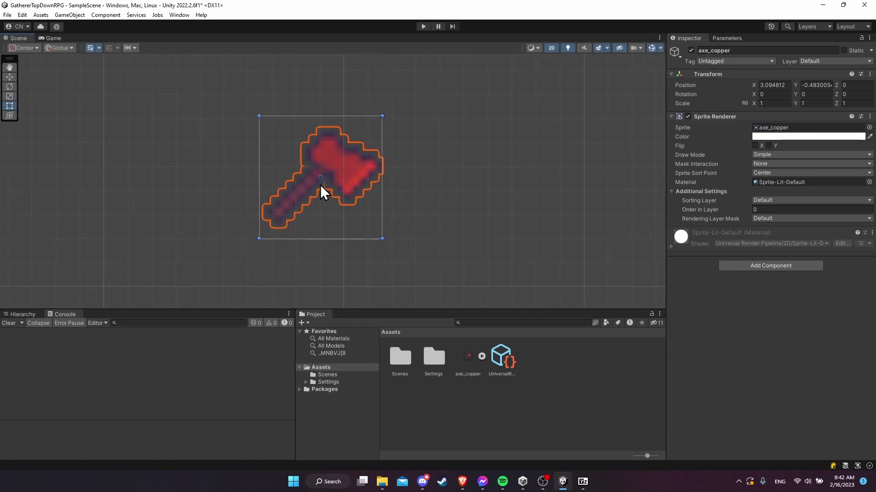
pyautogui.scroll(3, 401, 200)
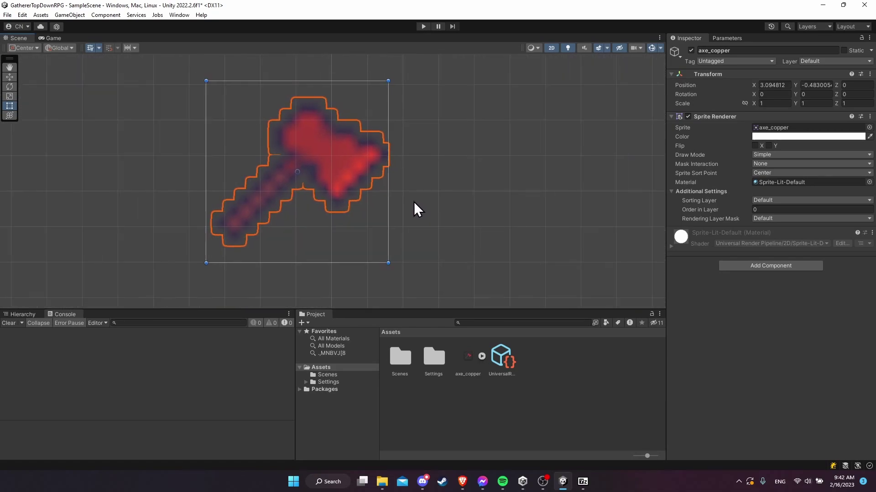
# Step: Set axe_copper's Filter Mode to Point (no filter) and Compression to None, and apply
pyautogui.click(470, 370)
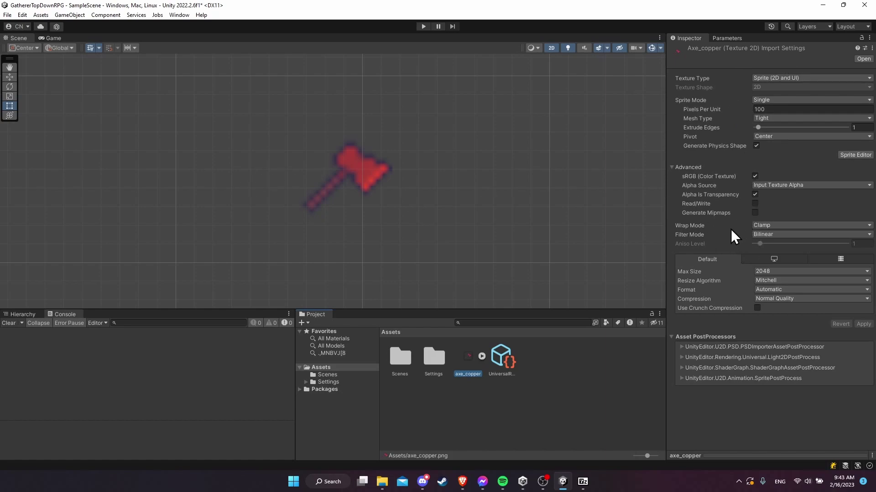
pyautogui.click(767, 234)
pyautogui.click(775, 245)
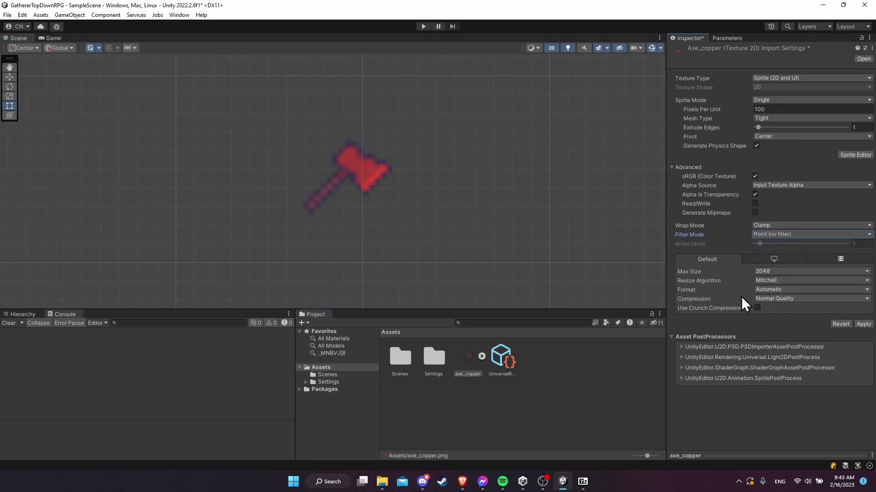
pyautogui.click(772, 299)
pyautogui.click(774, 311)
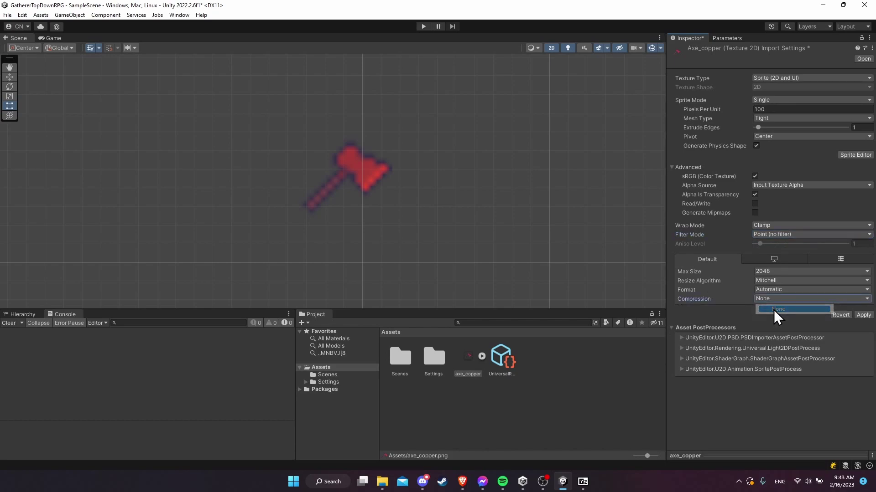
pyautogui.click(863, 315)
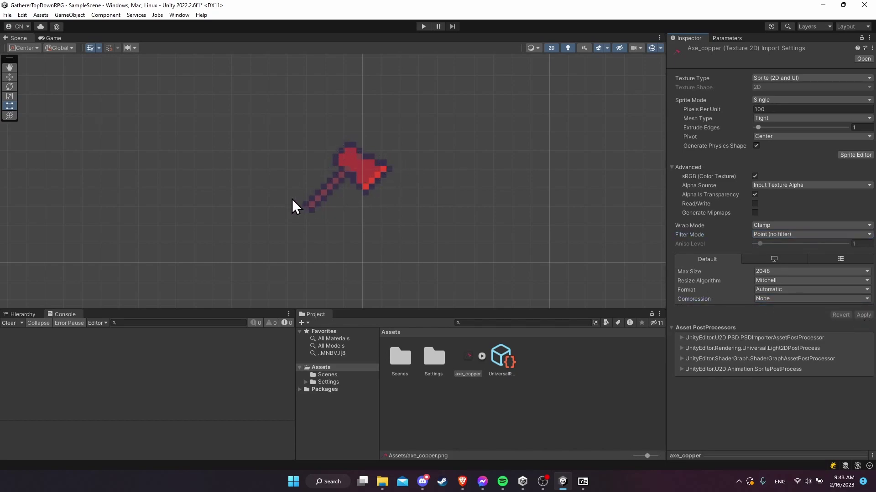
# Step: Try 16 Pixels Per Unit, then restore 100, apply, and recentre the axe in view
pyautogui.scroll(-2, 321, 194)
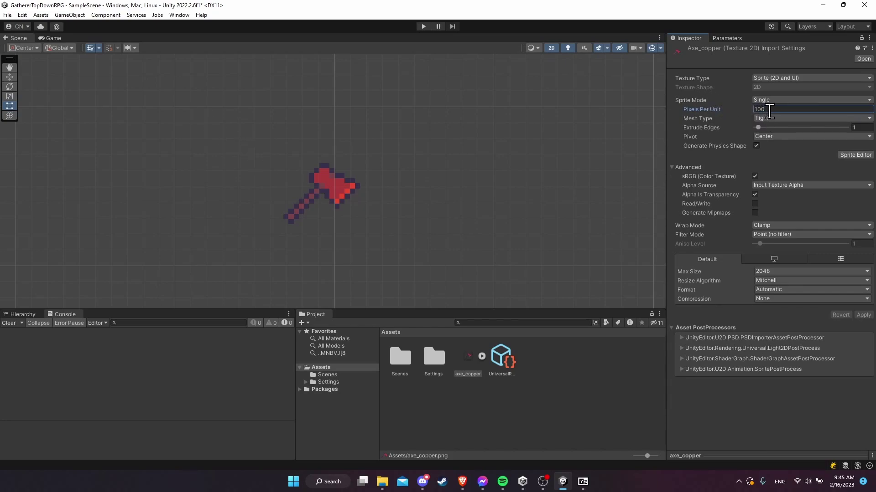
pyautogui.write('16')
pyautogui.click(863, 315)
pyautogui.scroll(-8, 442, 191)
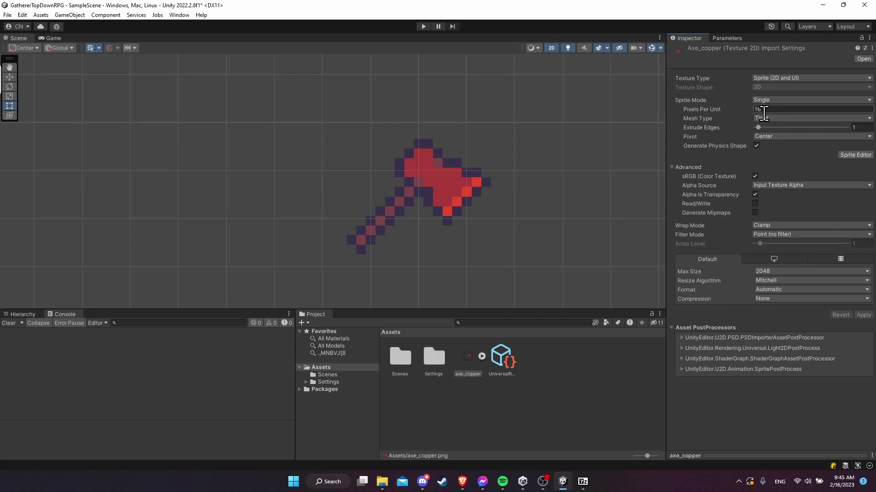
pyautogui.click(799, 109)
pyautogui.write('100')
pyautogui.click(871, 315)
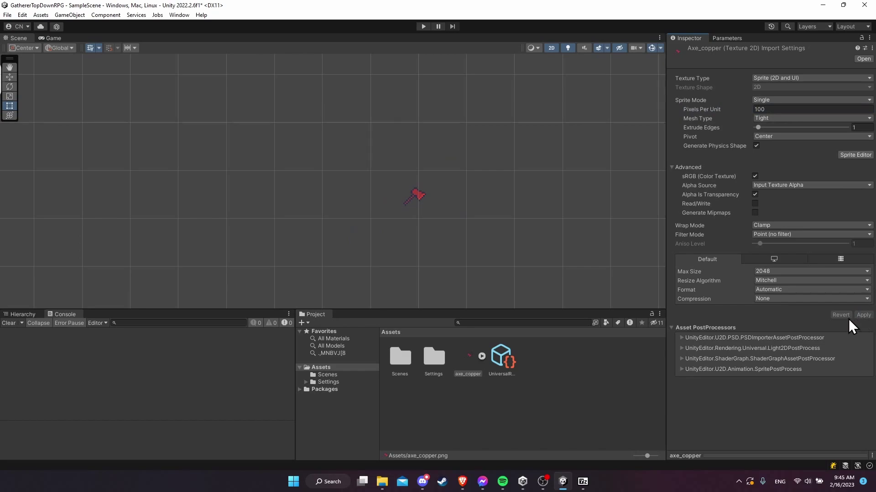
pyautogui.scroll(4, 417, 215)
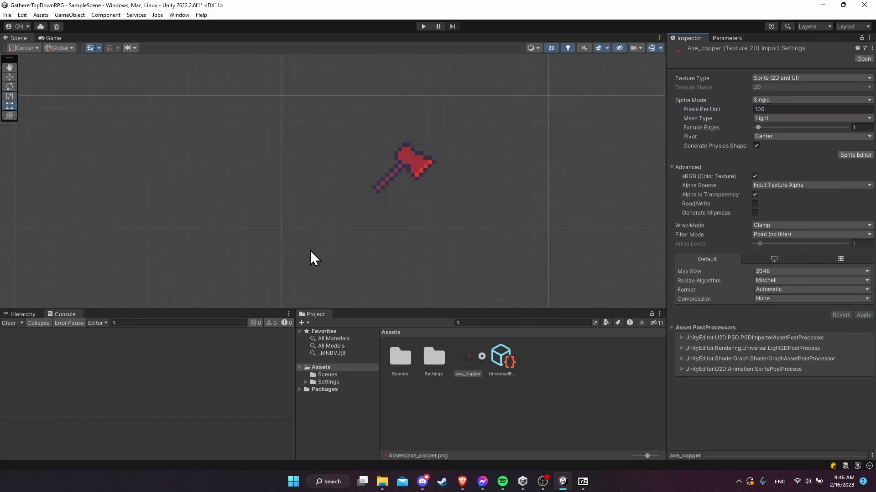
pyautogui.moveTo(534, 187); pyautogui.dragTo(477, 210, button='middle')
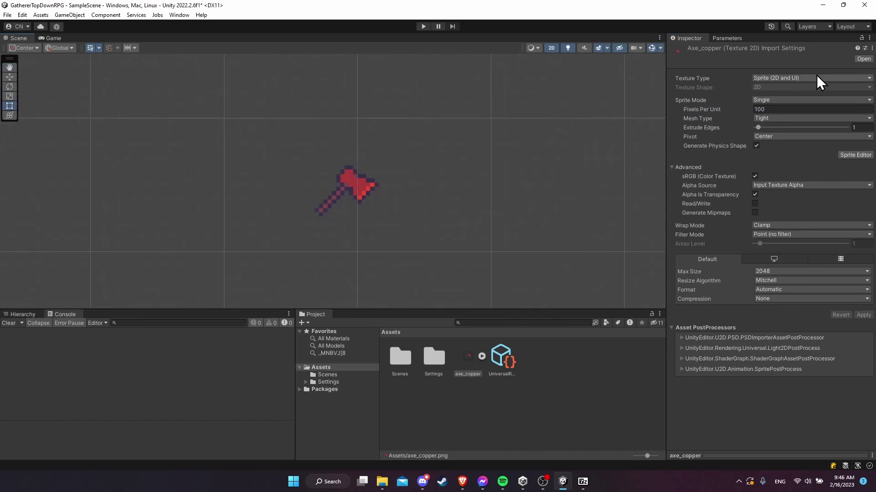
# Step: Save the scene and start a new preset from the axe's import settings
pyautogui.hotkey('ctrl', 's')
pyautogui.click(864, 48)
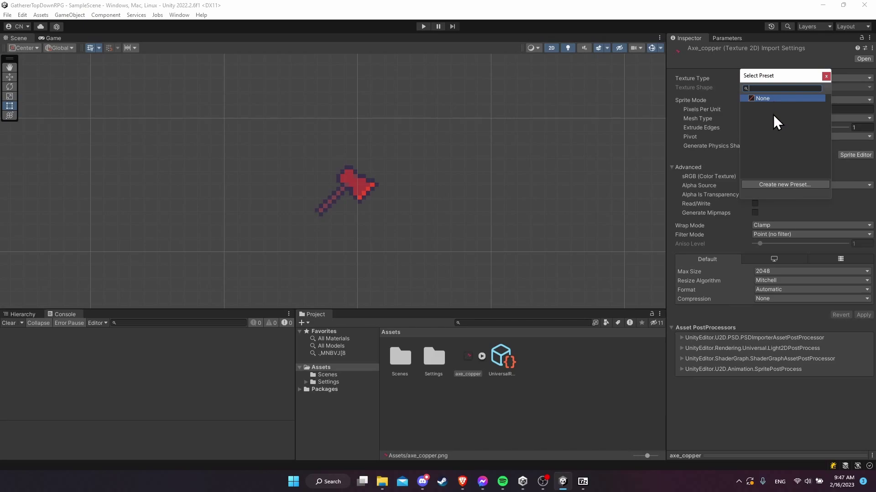
pyautogui.click(795, 185)
pyautogui.moveTo(278, 27); pyautogui.dragTo(438, 79)
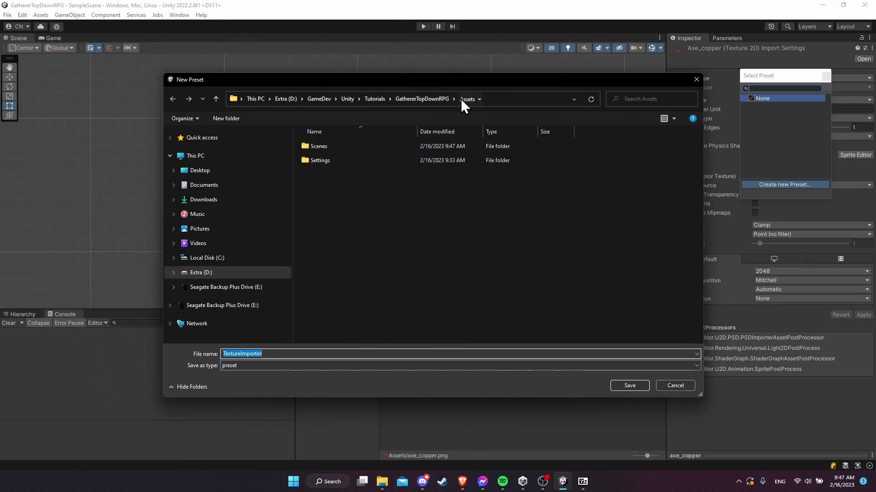
# Step: Name the preset PixelTextureImporter, save it into Assets, and select it
pyautogui.click(355, 354)
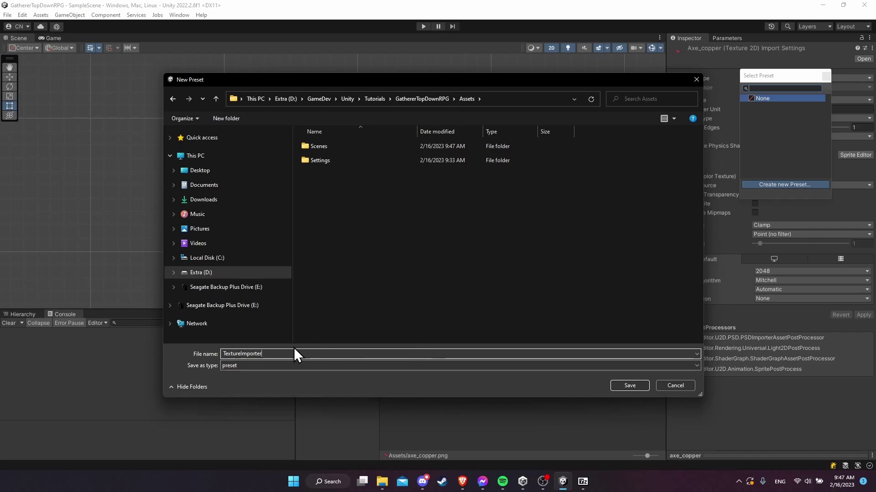
pyautogui.click(224, 354)
pyautogui.moveTo(225, 354); pyautogui.dragTo(304, 355)
pyautogui.press('Left')
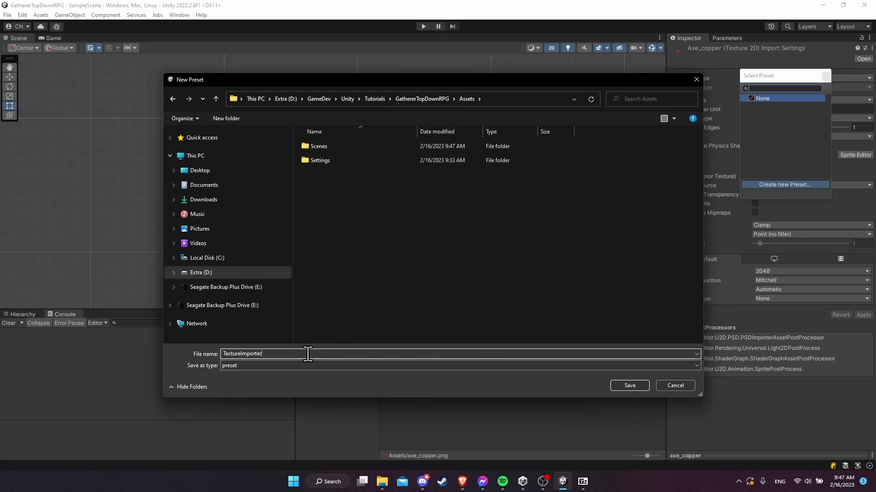
pyautogui.write('Pixel')
pyautogui.click(280, 355)
pyautogui.click(637, 386)
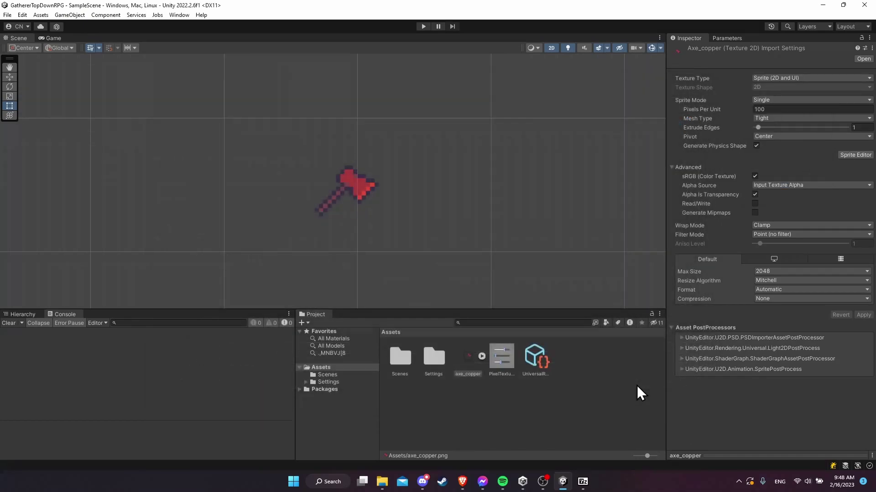
pyautogui.click(502, 357)
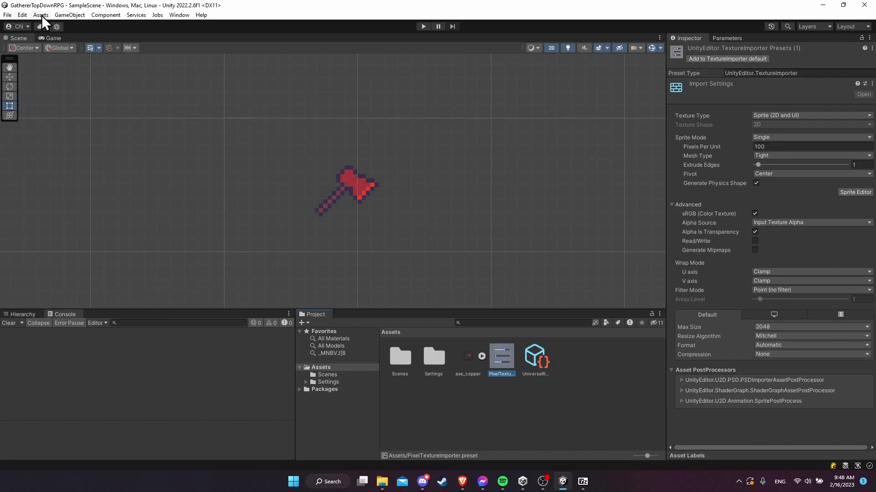
# Step: In Project Settings' Preset Manager, add a TextureImporter default preset entry
pyautogui.click(22, 15)
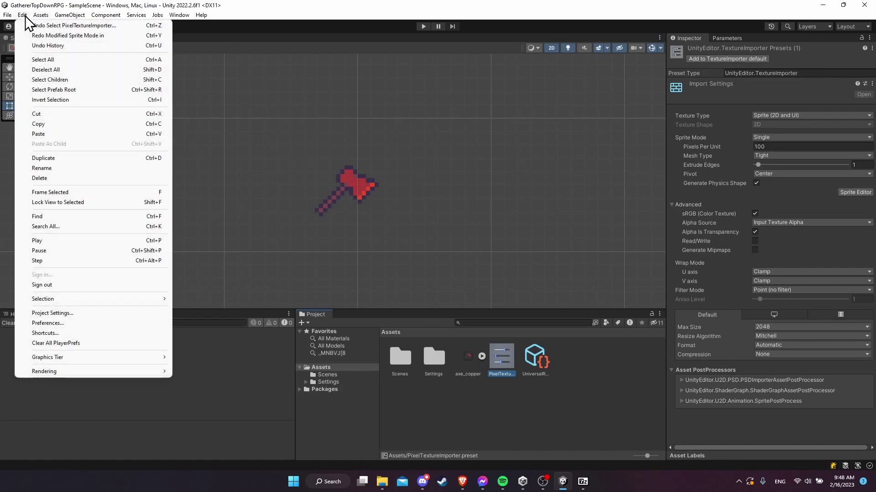
pyautogui.click(64, 310)
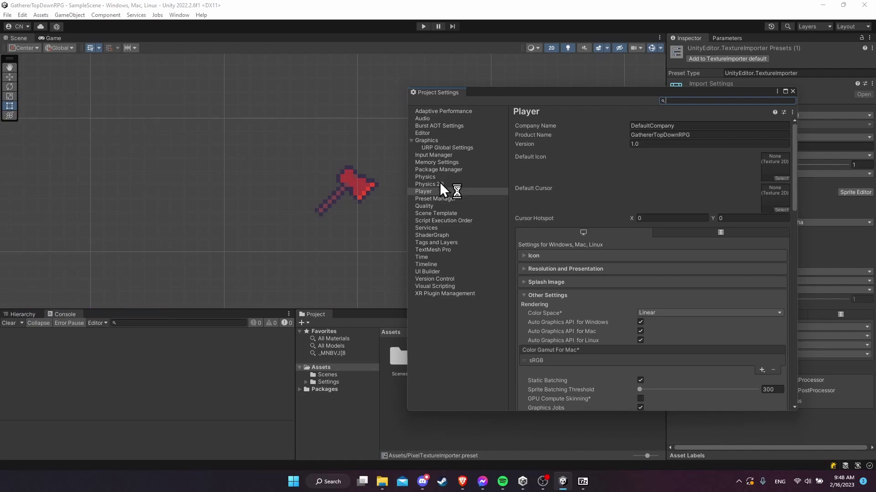
pyautogui.click(440, 198)
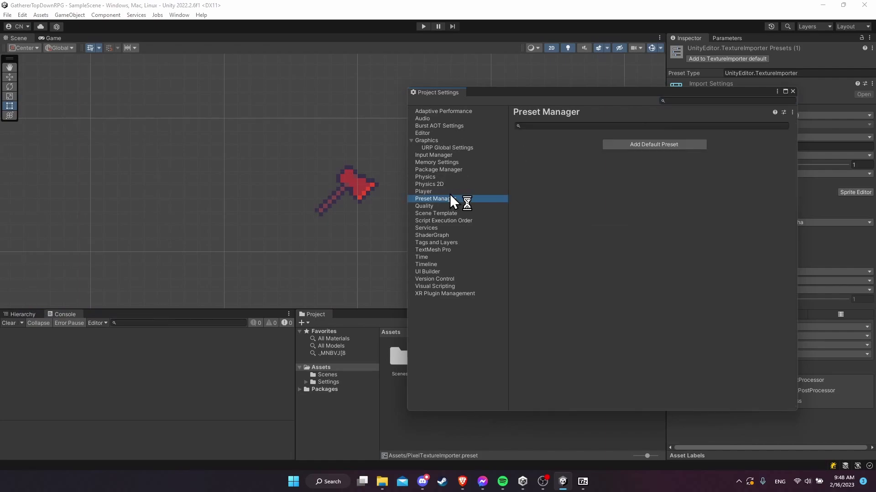
pyautogui.click(630, 145)
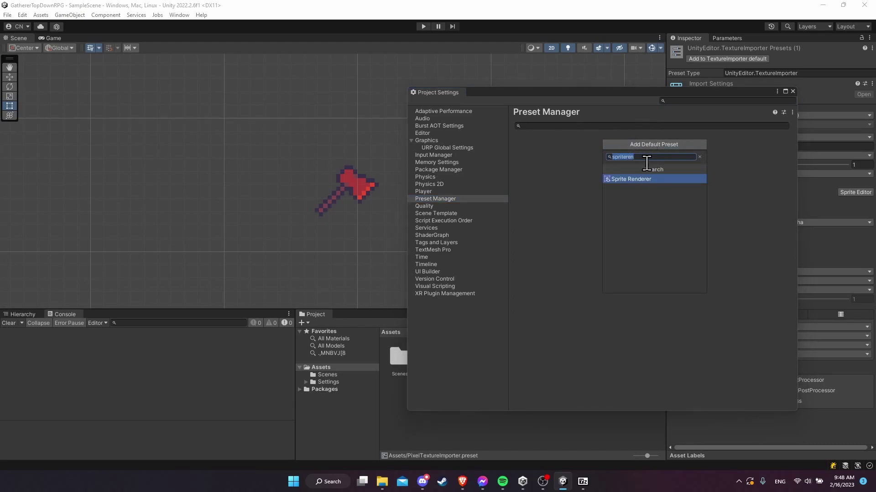
pyautogui.press('BackSpace')
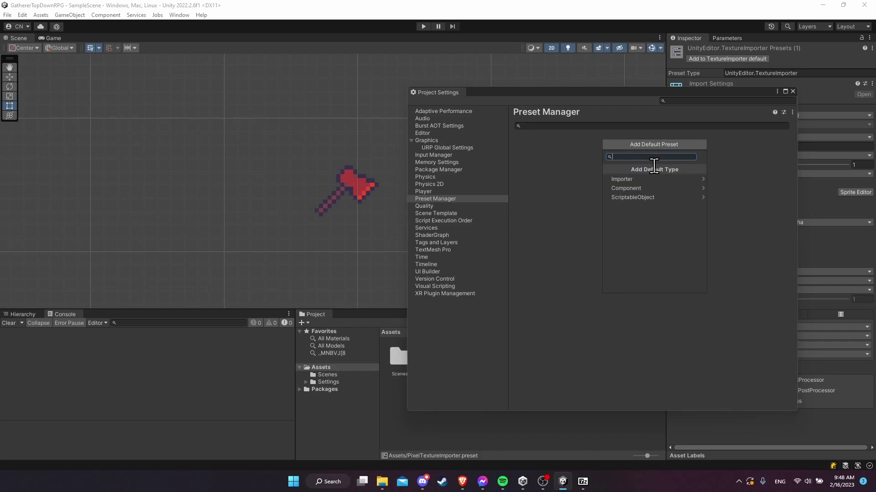
pyautogui.write('texture')
pyautogui.press('Return')
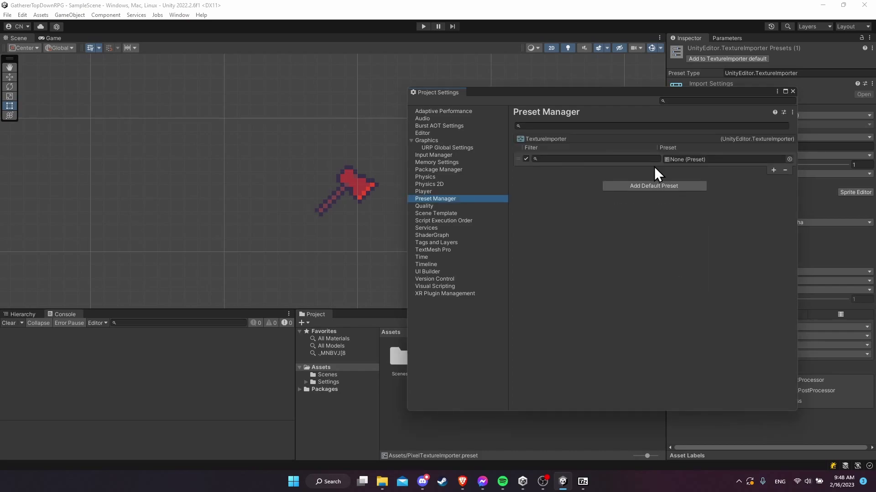
# Step: Make PixelTextureImporter the TextureImporter default, remove the empty None entry, and keep Sprite Mode Single
pyautogui.click(788, 159)
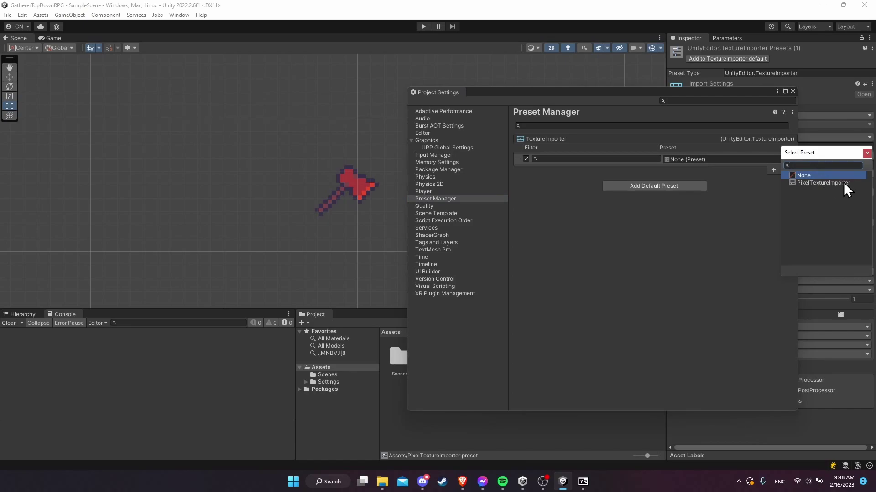
pyautogui.moveTo(837, 156); pyautogui.dragTo(765, 194)
pyautogui.click(794, 190)
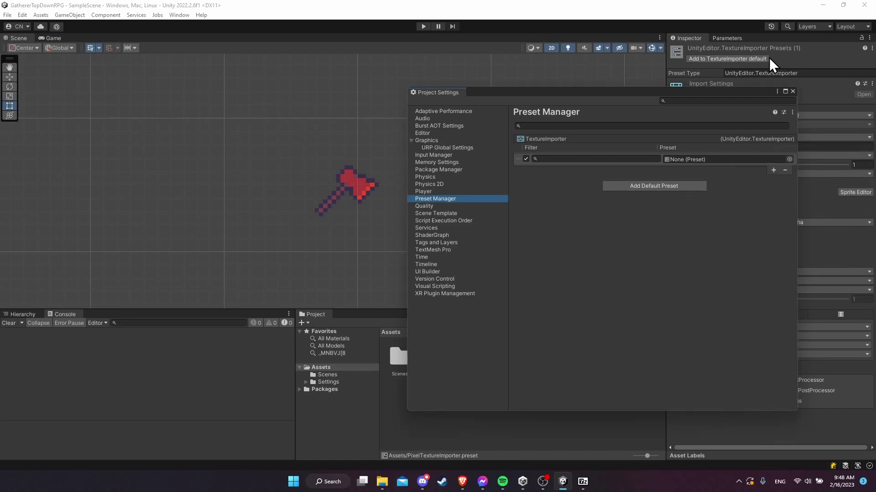
pyautogui.click(744, 59)
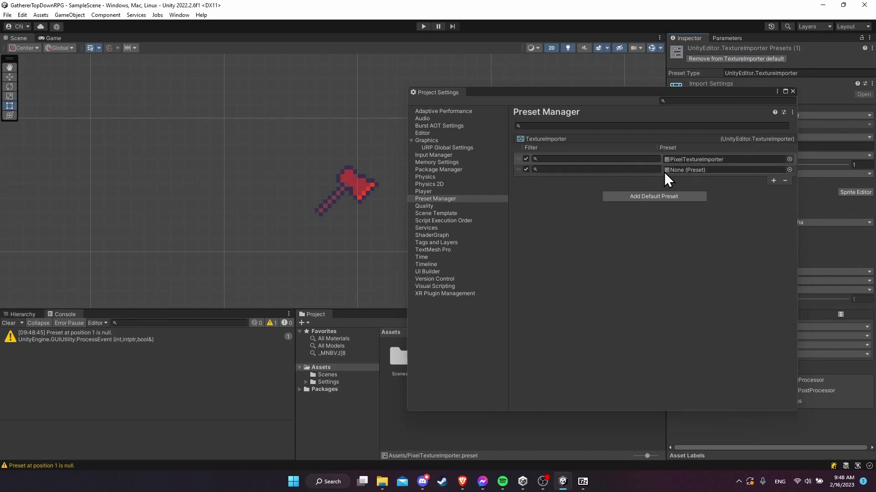
pyautogui.click(792, 173)
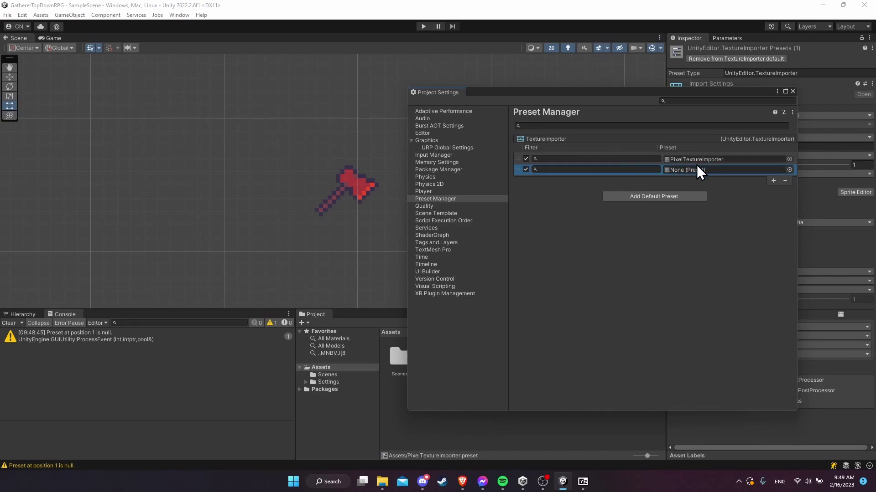
pyautogui.click(785, 180)
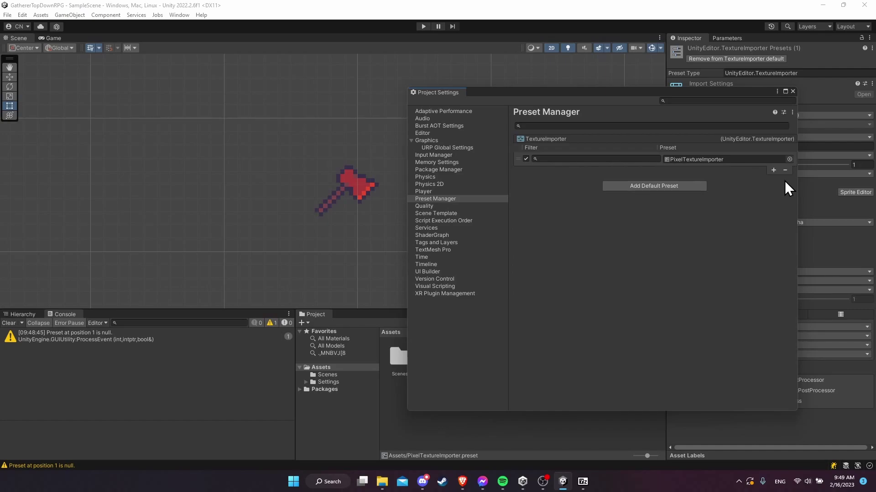
pyautogui.moveTo(752, 93); pyautogui.dragTo(609, 103)
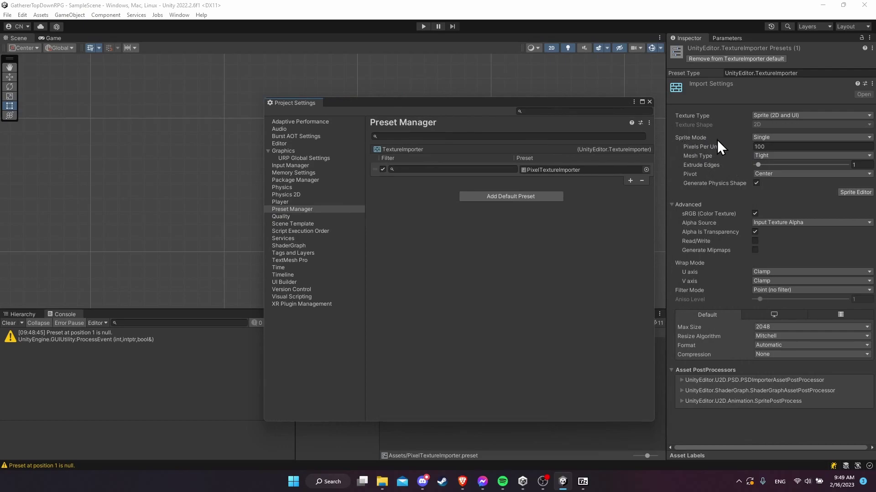
pyautogui.click(768, 139)
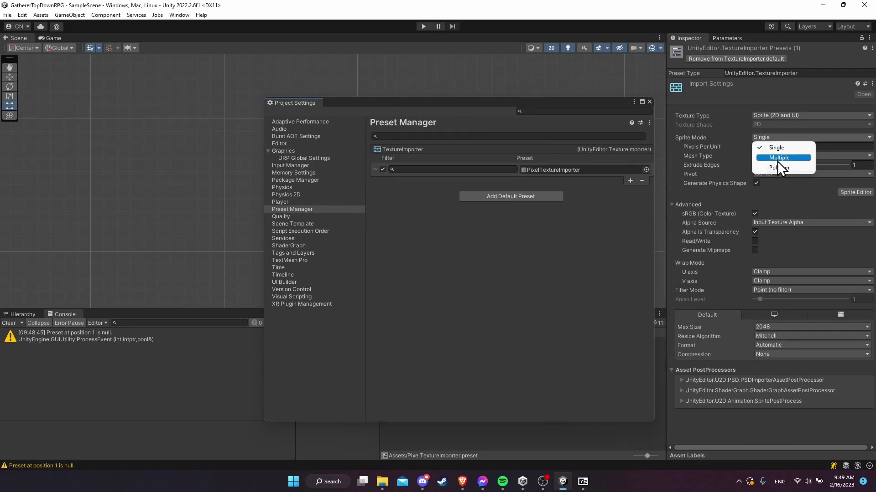
pyautogui.click(737, 139)
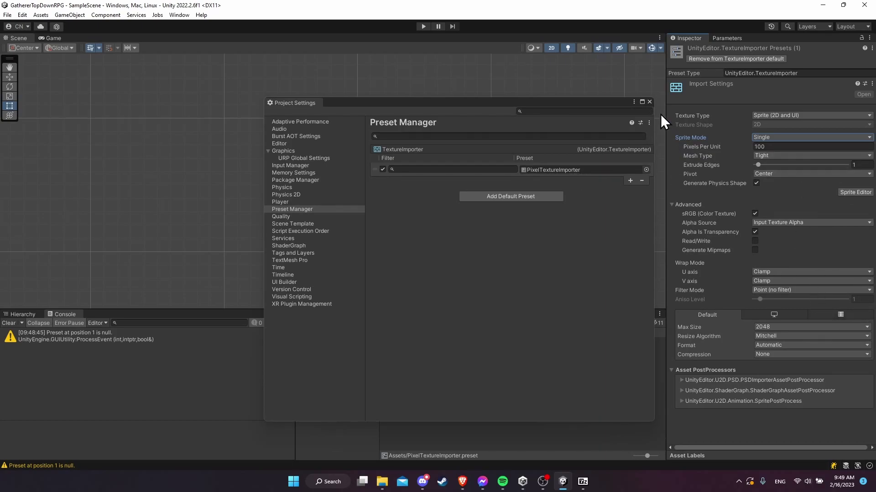
# Step: Close Project Settings and delete axe_copper from both the scene and Assets
pyautogui.click(648, 103)
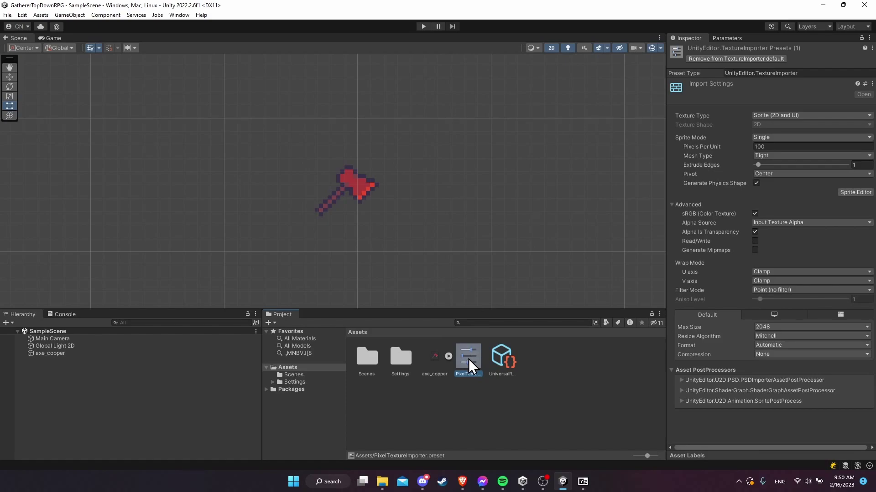
pyautogui.click(352, 184)
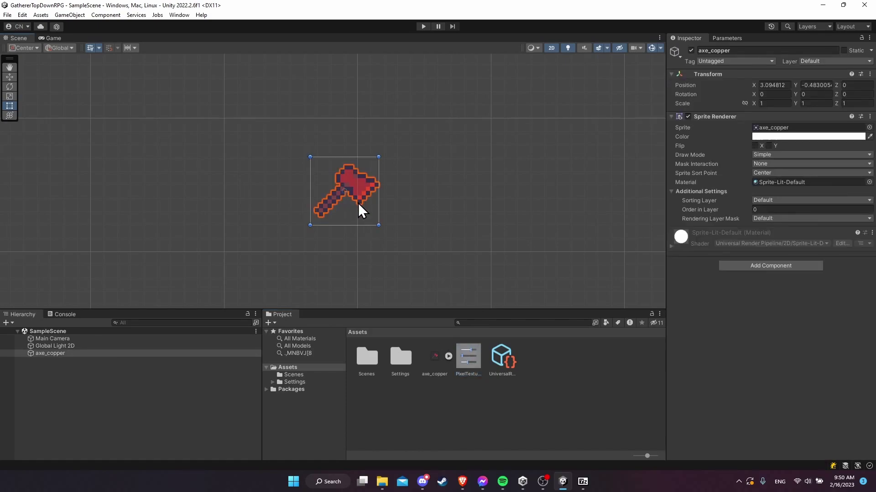
pyautogui.press('Delete')
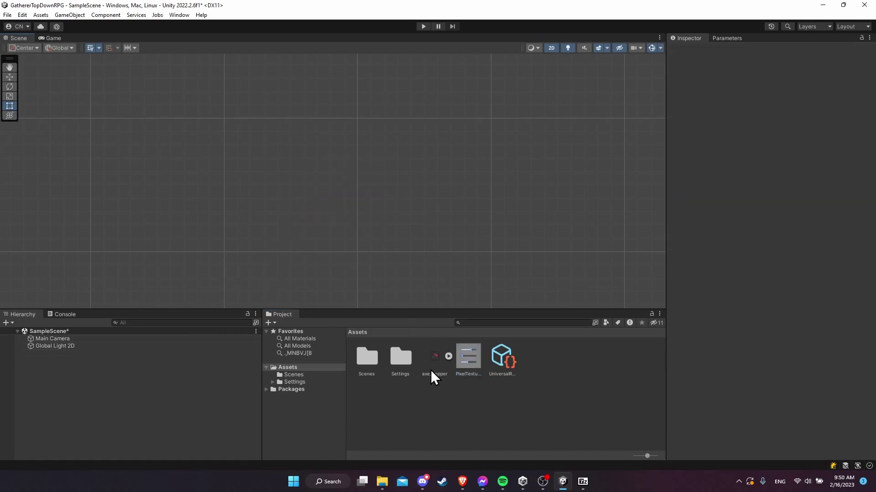
pyautogui.click(434, 371)
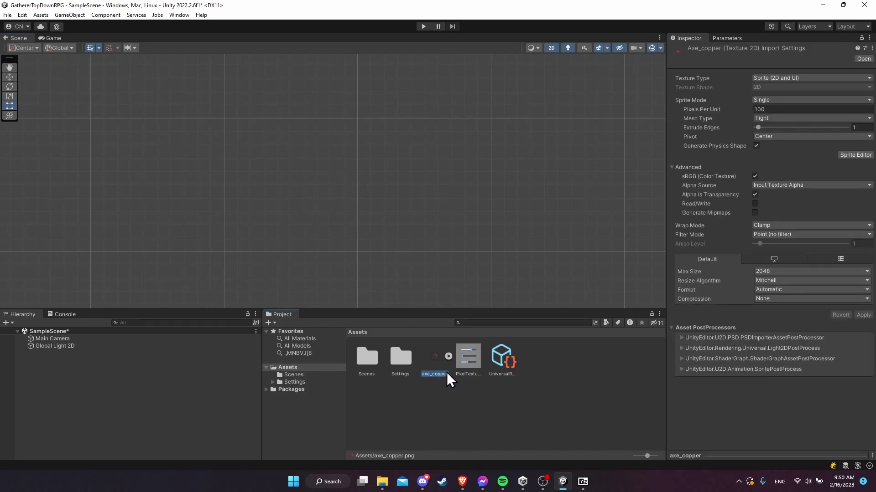
pyautogui.press('Delete')
pyautogui.press('Return')
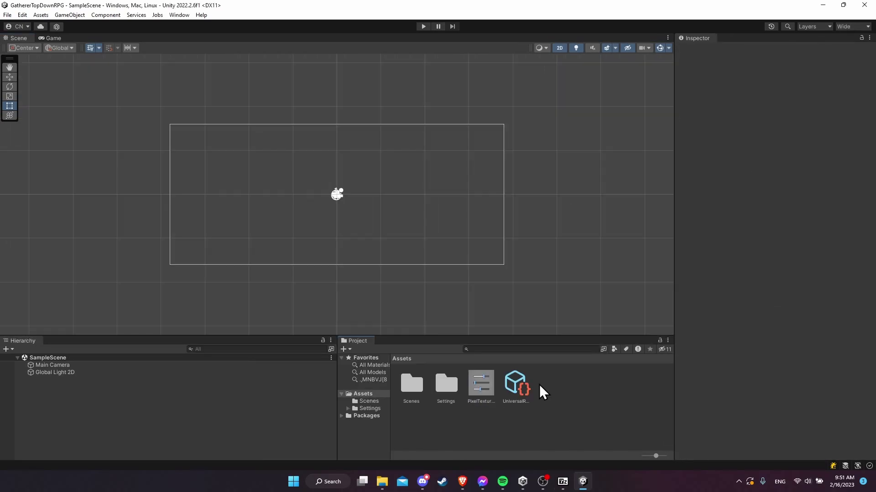
# Step: Switch the editor to the Wide layout, check the Game view aspect options, then show the desktop
pyautogui.click(187, 17)
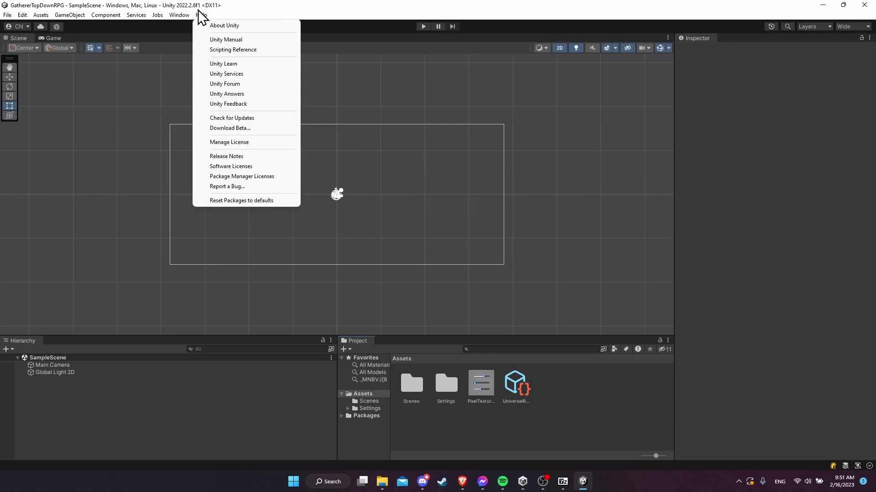
pyautogui.moveTo(184, 19)
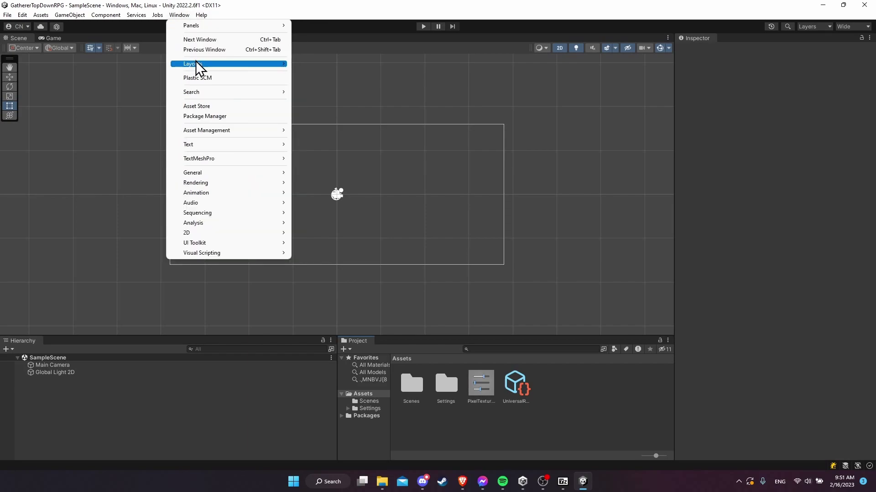
pyautogui.moveTo(259, 64)
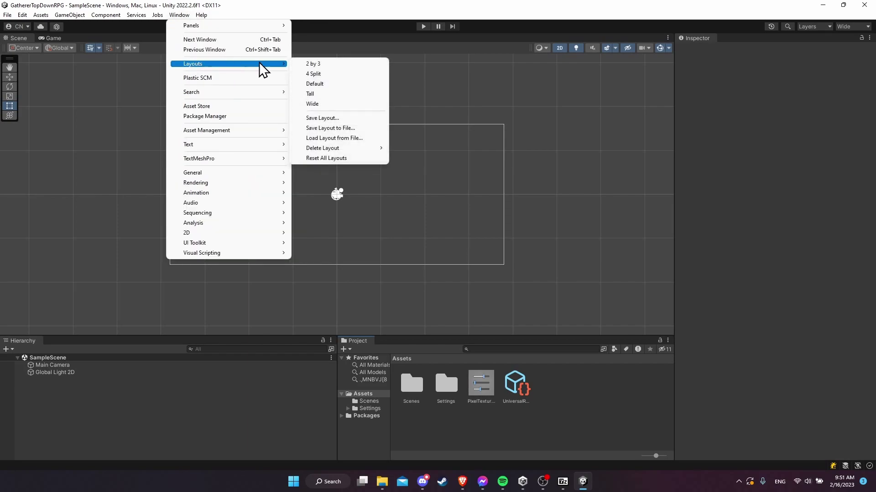
pyautogui.click(337, 103)
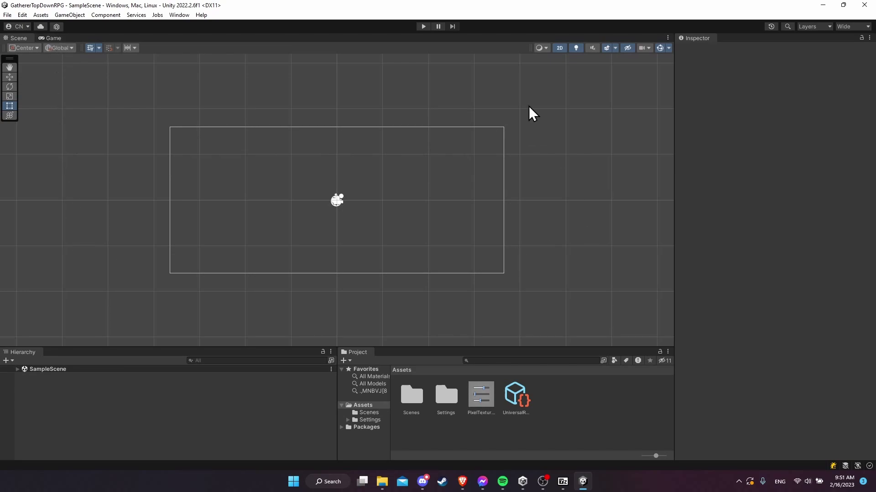
pyautogui.click(57, 39)
pyautogui.click(111, 47)
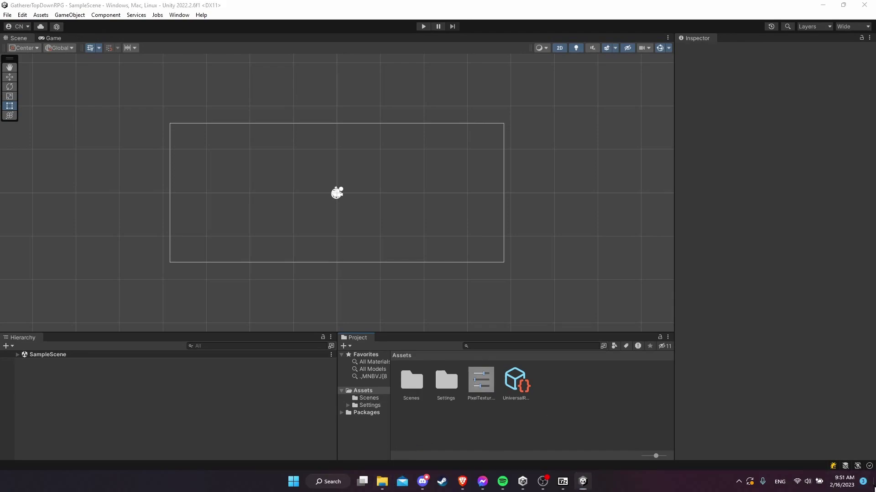
pyautogui.press('super+d')
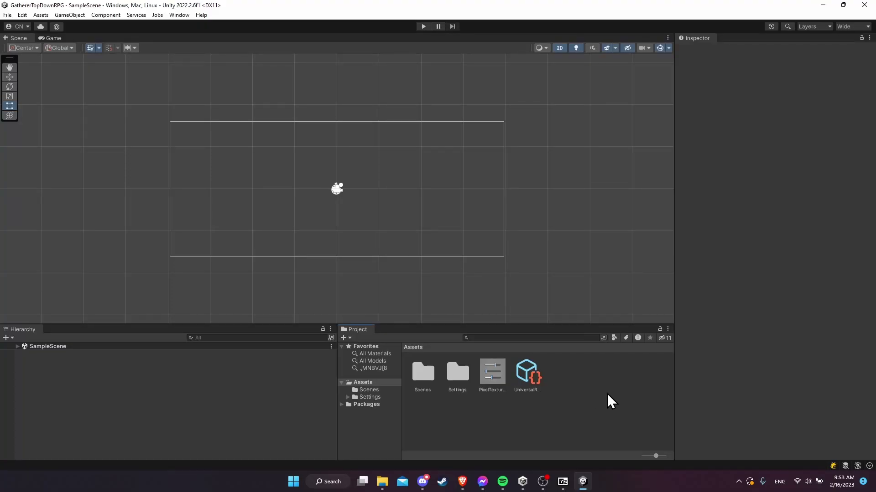
# Step: Open the extracted GatherersExterior-1.4-ArtOnly folder and move and widen the Explorer window
pyautogui.press('super+d')
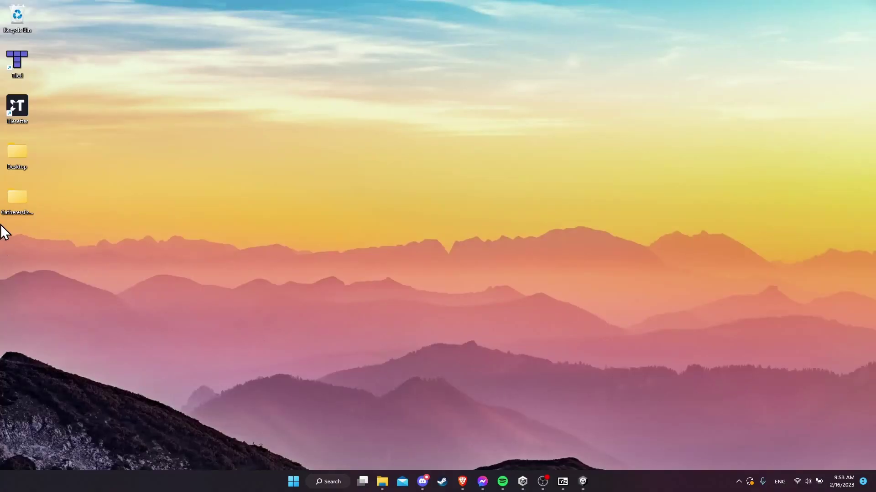
pyautogui.doubleClick(26, 226)
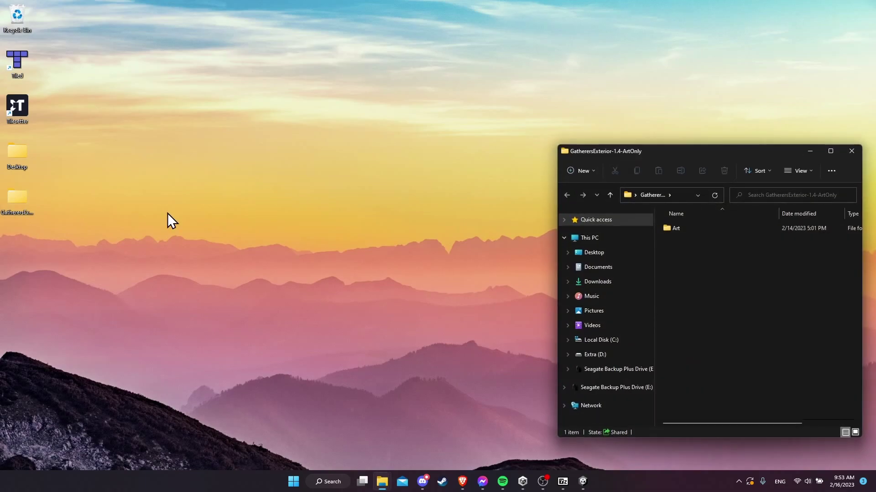
pyautogui.moveTo(681, 153); pyautogui.dragTo(371, 81)
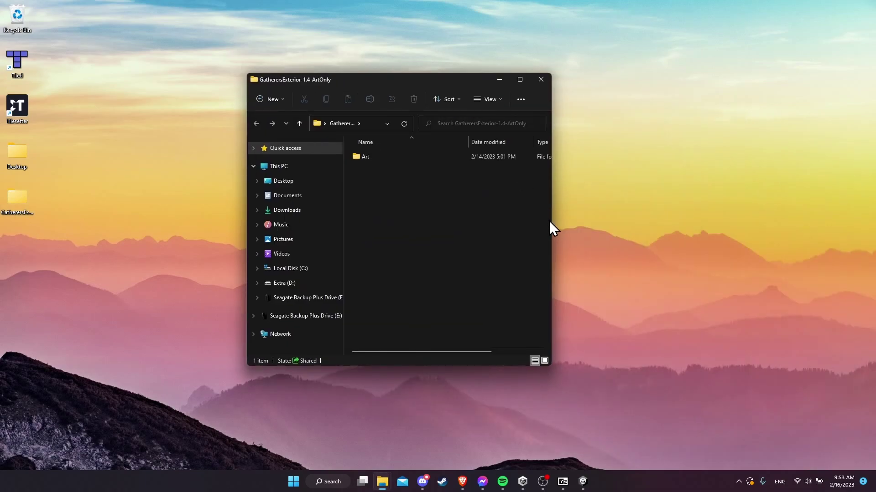
pyautogui.moveTo(551, 222); pyautogui.dragTo(782, 260)
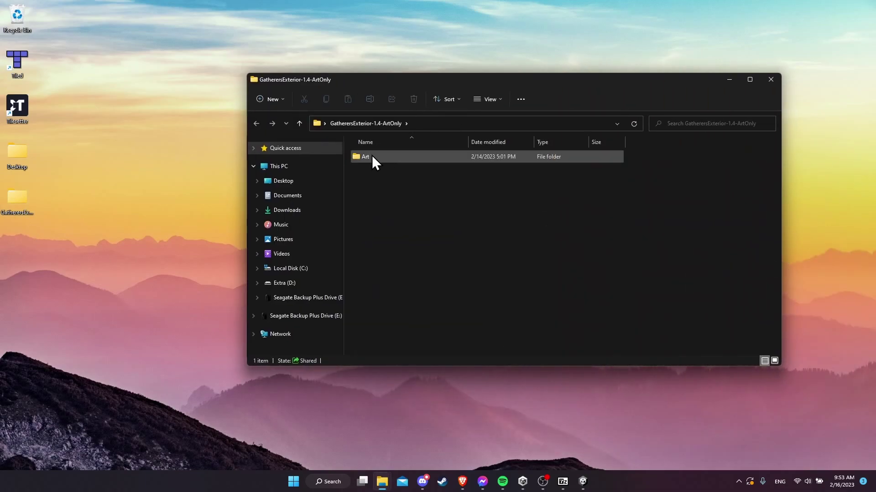
# Step: Browse into the Art folder and back, then start dragging Art toward Unity
pyautogui.doubleClick(365, 155)
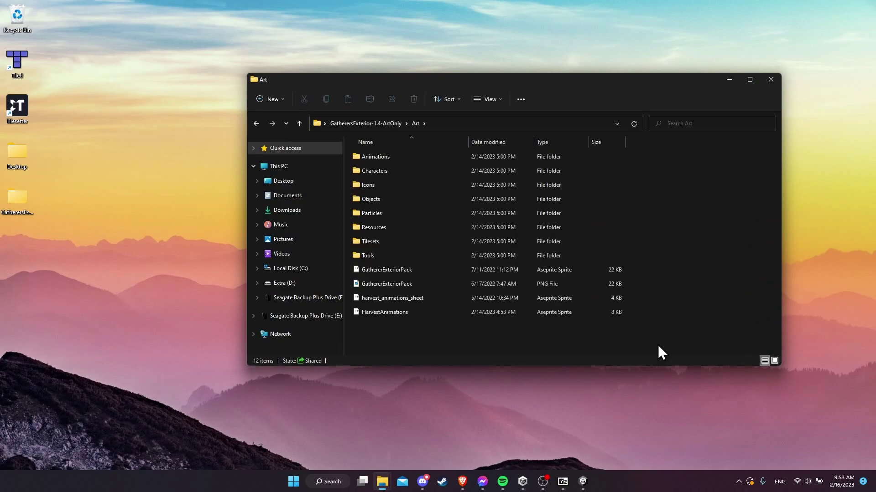
pyautogui.moveTo(658, 345); pyautogui.dragTo(668, 200)
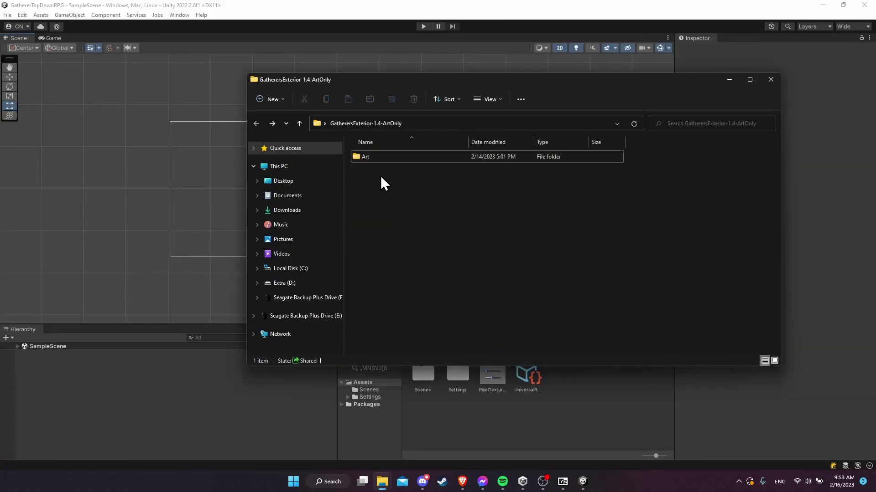
pyautogui.moveTo(371, 155); pyautogui.dragTo(575, 374)
# Step: Drop Art into Unity's Assets and create a GatherersExterior folder inside it
pyautogui.hotkey('alt', 'Tab')
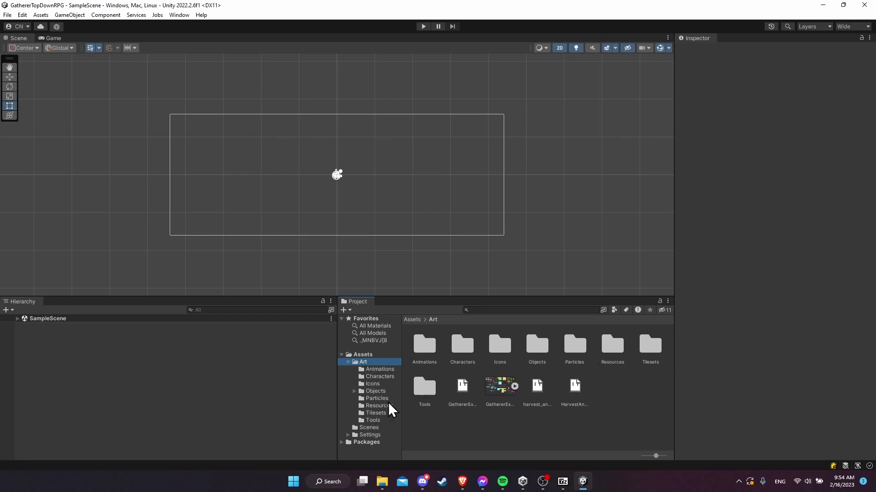
pyautogui.rightClick(613, 398)
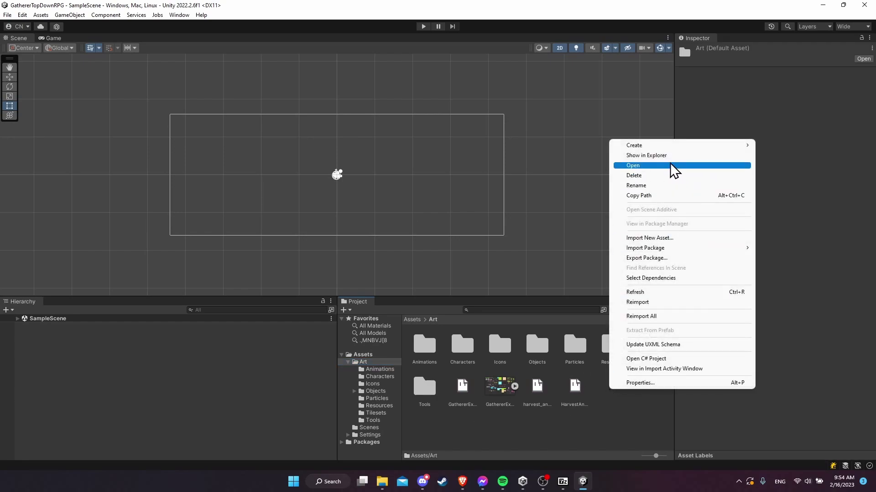
pyautogui.moveTo(673, 146)
pyautogui.click(802, 10)
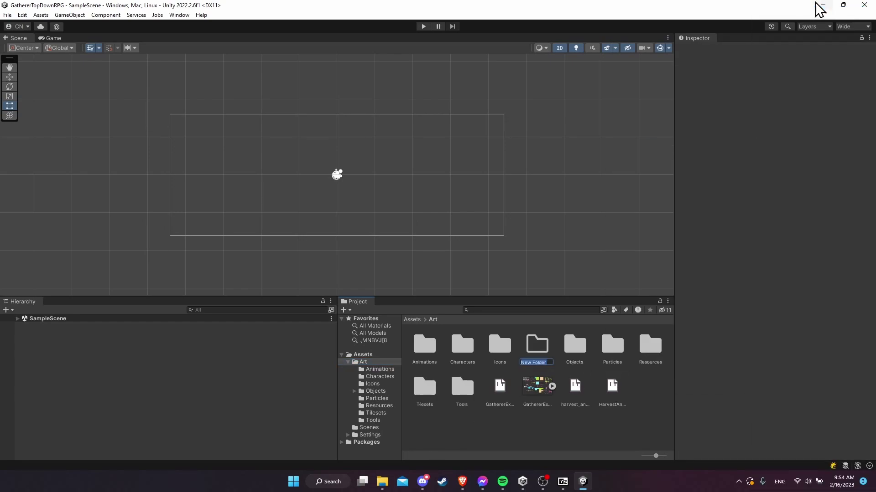
pyautogui.write('GatherersExterior')
pyautogui.press('Return')
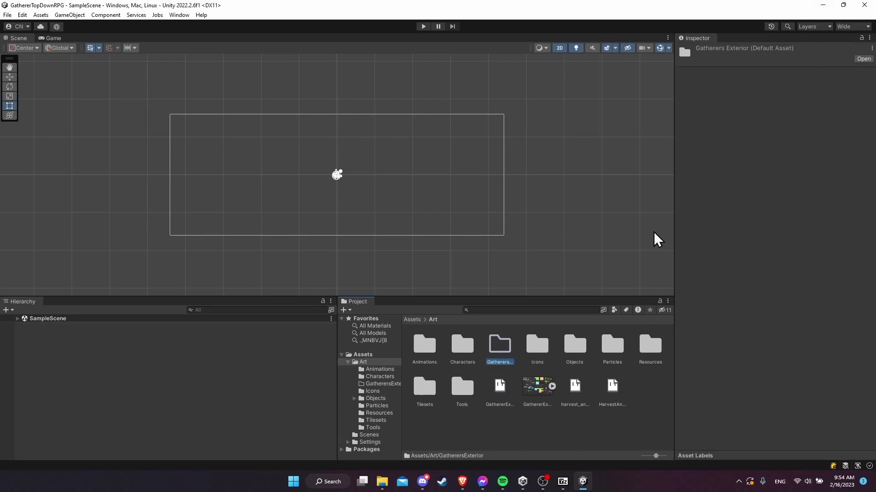
# Step: Move Animations, Characters, Tilesets, Tools, Icons, Objects, Particles, Resources and the sprite files into GatherersExterior
pyautogui.click(470, 428)
pyautogui.click(424, 346)
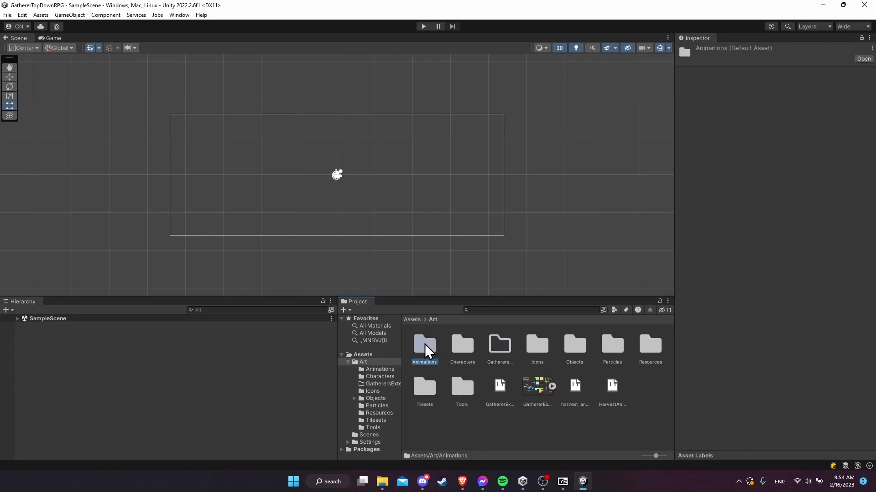
pyautogui.keyDown('ctrl'); pyautogui.click(462, 360); pyautogui.keyUp('ctrl')
pyautogui.keyDown('ctrl'); pyautogui.click(426, 391); pyautogui.keyUp('ctrl')
pyautogui.keyDown('ctrl'); pyautogui.click(462, 392); pyautogui.keyUp('ctrl')
pyautogui.keyDown('ctrl'); pyautogui.click(500, 387); pyautogui.keyUp('ctrl')
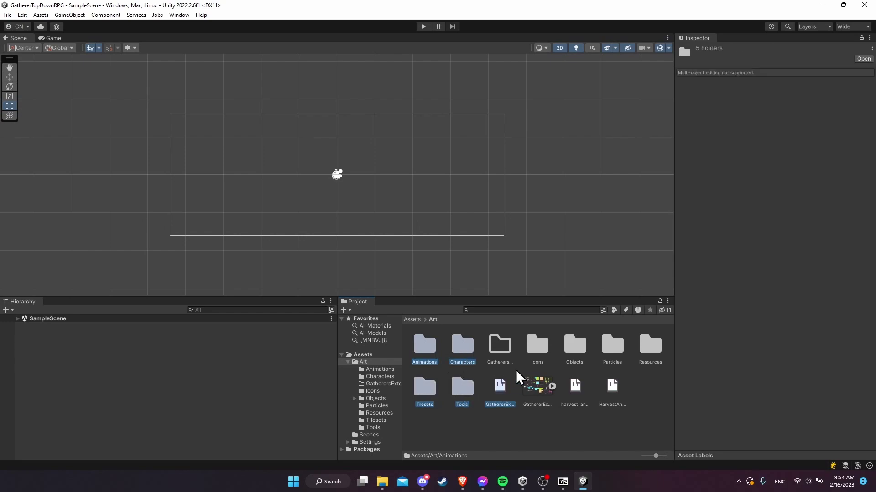
pyautogui.keyDown('ctrl'); pyautogui.click(537, 346); pyautogui.keyUp('ctrl')
pyautogui.keyDown('ctrl'); pyautogui.click(538, 388); pyautogui.keyUp('ctrl')
pyautogui.keyDown('ctrl'); pyautogui.click(575, 348); pyautogui.keyUp('ctrl')
pyautogui.keyDown('ctrl'); pyautogui.click(576, 387); pyautogui.keyUp('ctrl')
pyautogui.keyDown('ctrl'); pyautogui.click(612, 388); pyautogui.keyUp('ctrl')
pyautogui.keyDown('ctrl'); pyautogui.click(612, 347); pyautogui.keyUp('ctrl')
pyautogui.keyDown('ctrl'); pyautogui.click(650, 347); pyautogui.keyUp('ctrl')
pyautogui.moveTo(650, 347); pyautogui.dragTo(501, 349)
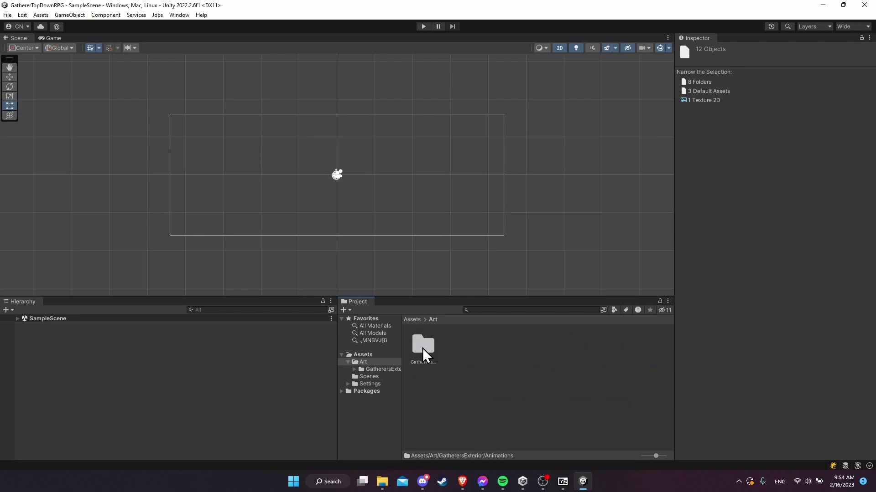
# Step: Widen the folder tree and verify the art now sits in Art/GatherersExterior
pyautogui.moveTo(401, 368); pyautogui.dragTo(451, 368)
pyautogui.click(407, 362)
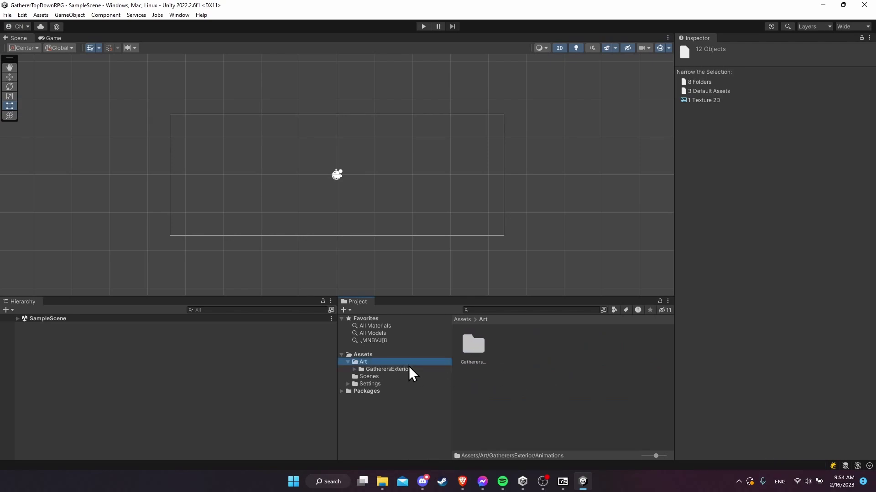
pyautogui.click(409, 368)
pyautogui.click(414, 362)
pyautogui.click(485, 365)
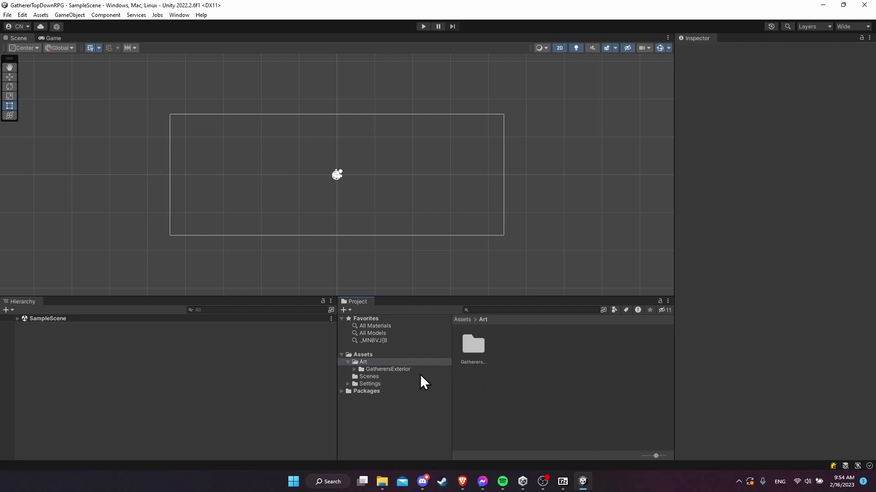
pyautogui.click(409, 369)
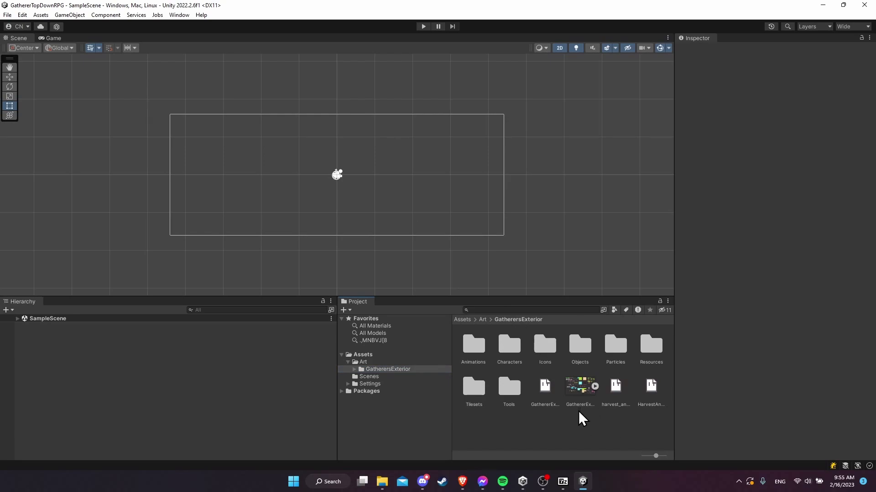
# Step: Select the GathererExteriorPack texture to check its Point filter and Compression None settings
pyautogui.click(584, 386)
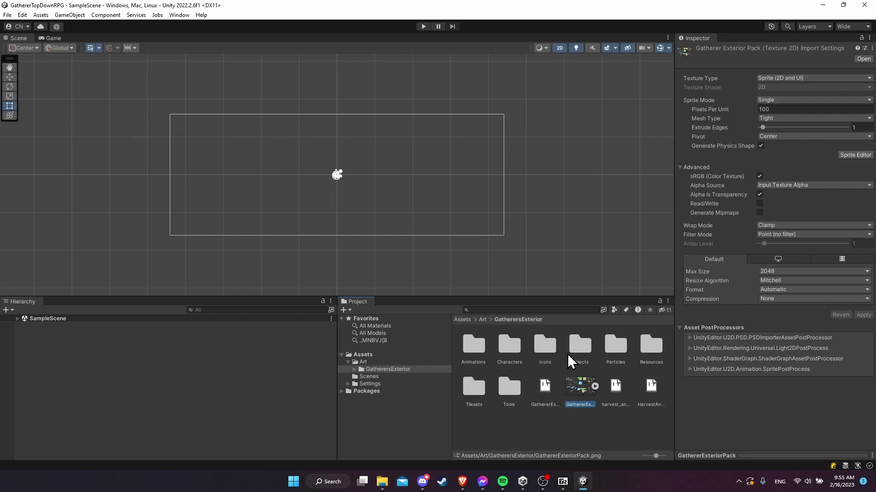
# Step: Place the GathererExteriorPack sprite in the scene and inspect its rocks and trees
pyautogui.moveTo(580, 398); pyautogui.dragTo(345, 170)
pyautogui.click(342, 189)
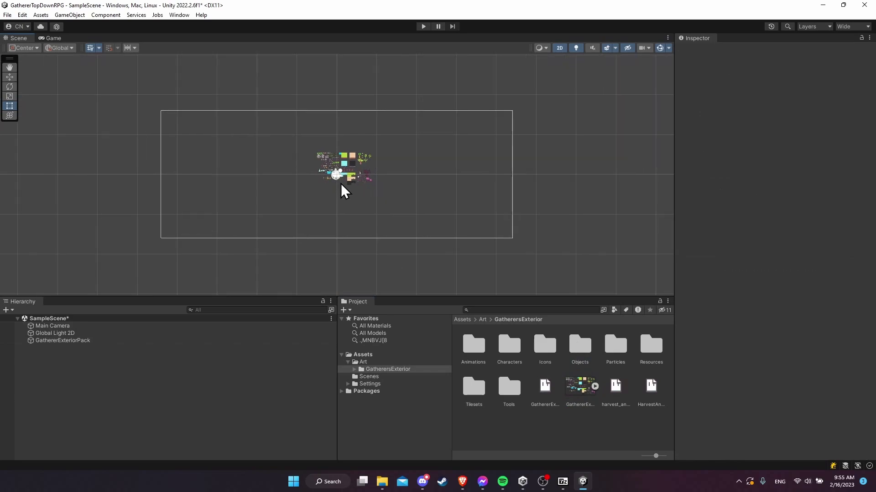
pyautogui.scroll(10, 364, 167)
pyautogui.scroll(15, 378, 161)
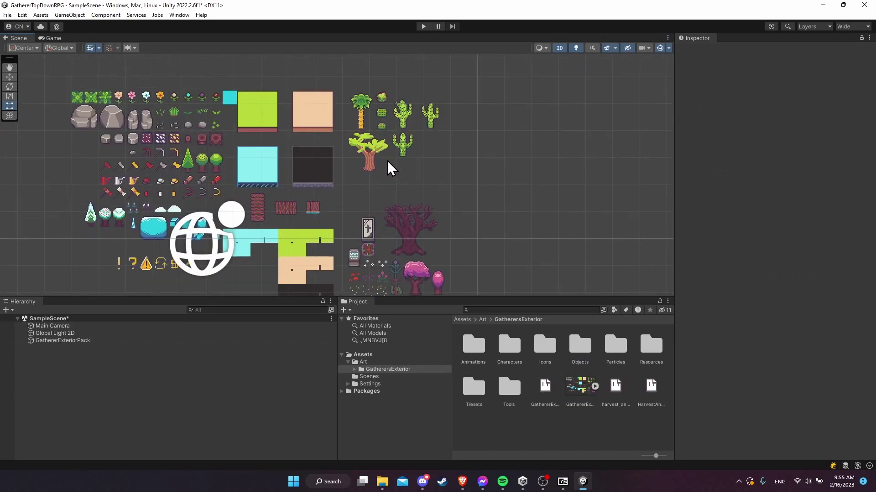
pyautogui.moveTo(142, 197); pyautogui.dragTo(371, 180, button='middle')
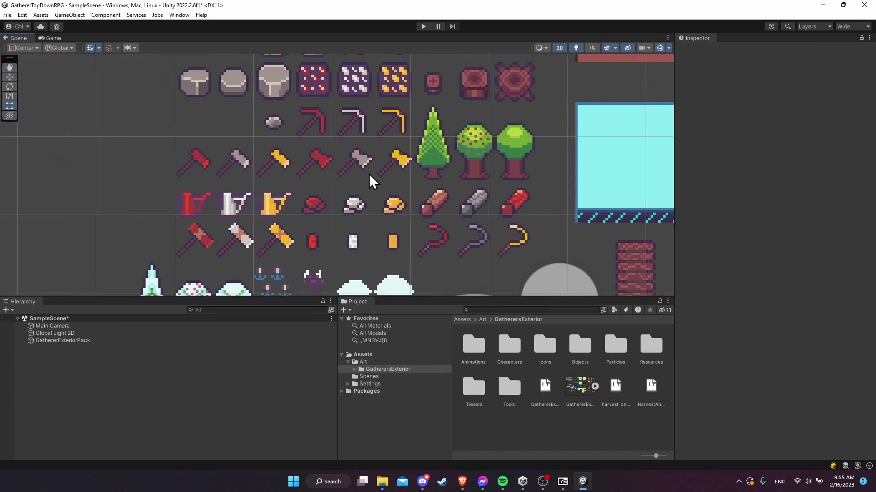
pyautogui.scroll(5, 357, 190)
pyautogui.scroll(-3, 354, 169)
pyautogui.press('t')
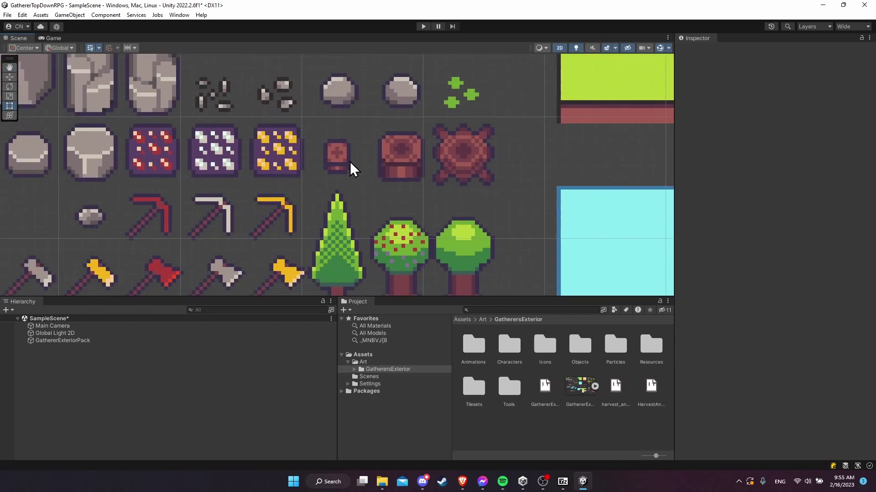
pyautogui.scroll(-2, 295, 142)
pyautogui.scroll(-9, 296, 142)
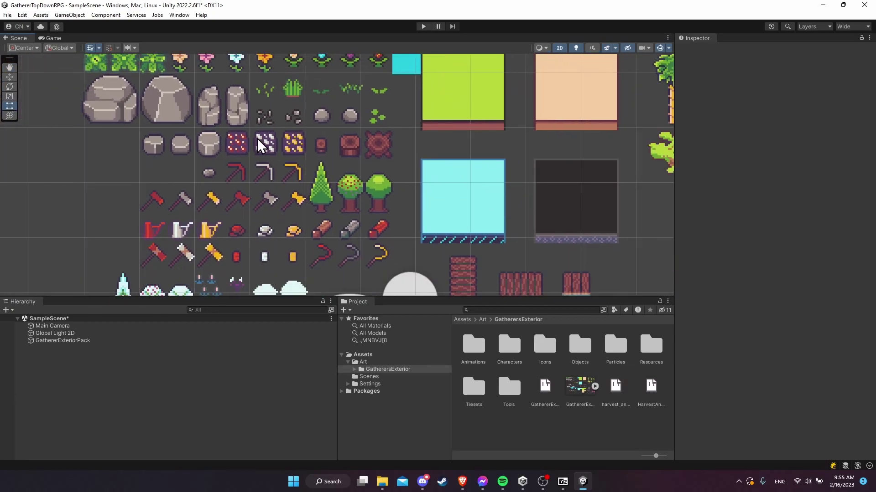
pyautogui.moveTo(446, 176); pyautogui.dragTo(463, 171, button='middle')
# Step: Remove the GathererExteriorPack sprite from the scene and save the scene
pyautogui.hotkey('ctrl', 'z')
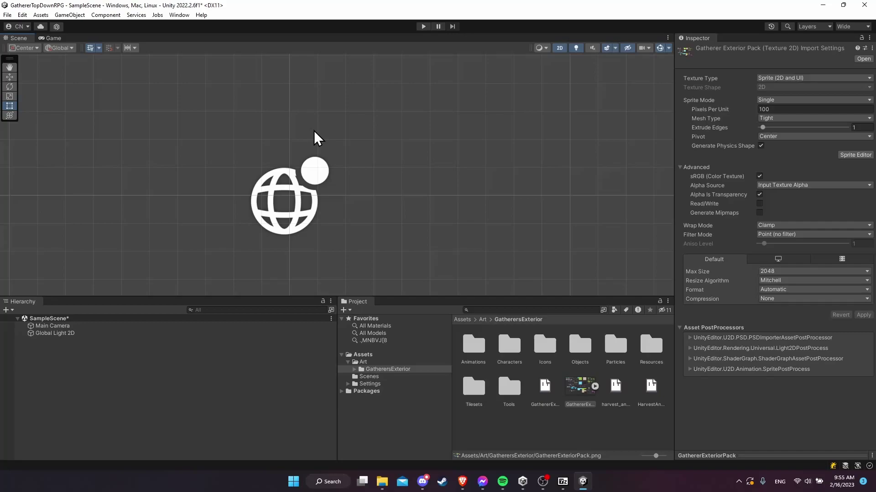
pyautogui.click(540, 196)
pyautogui.scroll(-3, 508, 207)
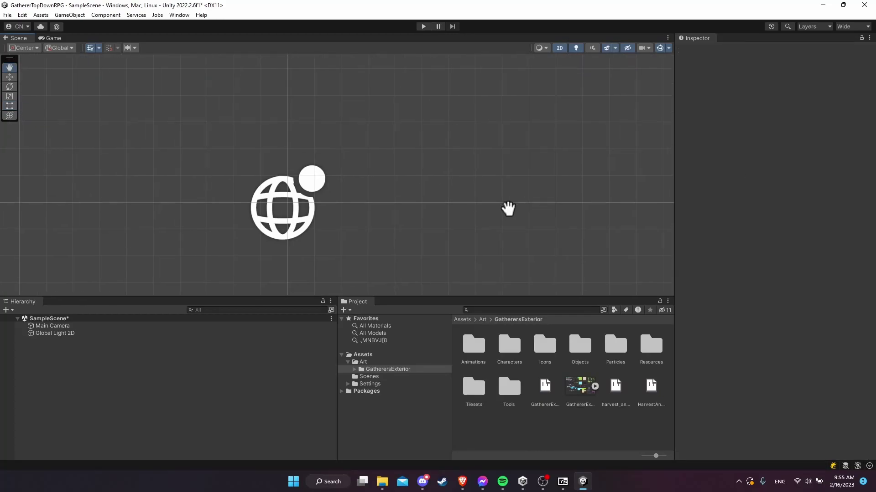
pyautogui.hotkey('ctrl', 'z')
pyautogui.hotkey('ctrl', 'z')
# Step: In the Characters folder, check the character sprites' import settings, ending on Gatherer-Walk_Down
pyautogui.doubleClick(519, 357)
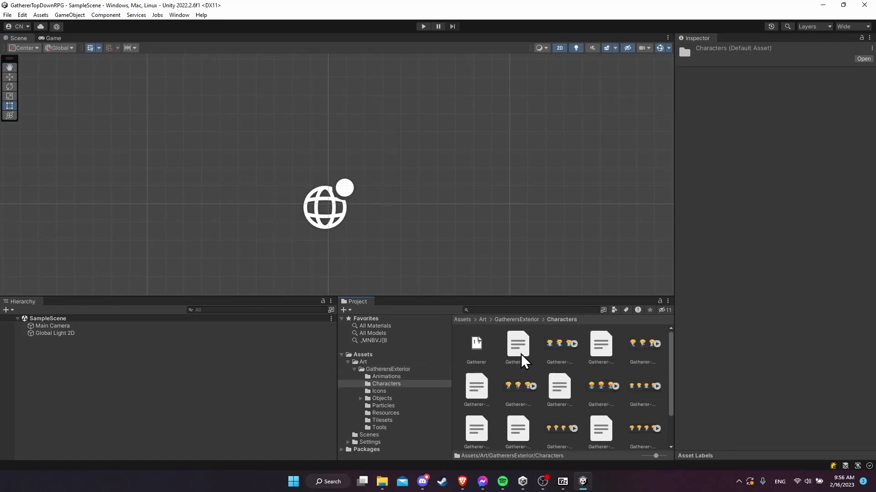
pyautogui.scroll(-1, 574, 405)
pyautogui.scroll(1, 576, 407)
pyautogui.click(558, 352)
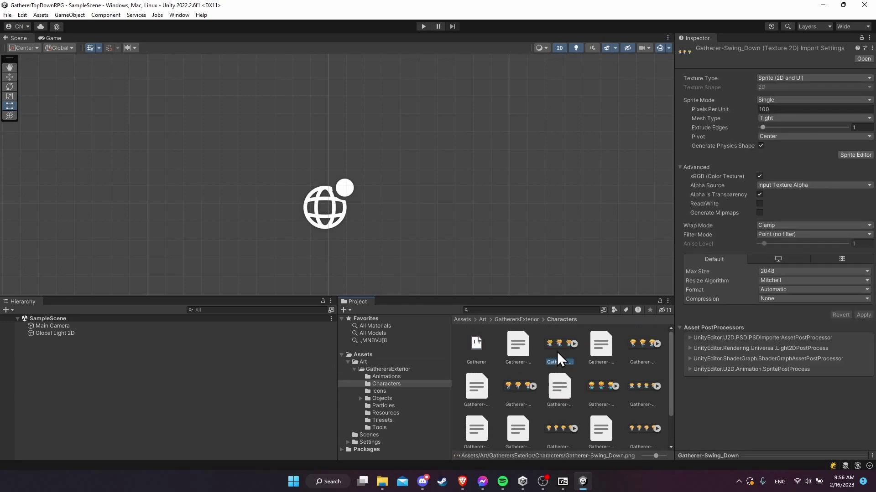
pyautogui.click(516, 383)
pyautogui.click(644, 386)
pyautogui.scroll(-1, 647, 385)
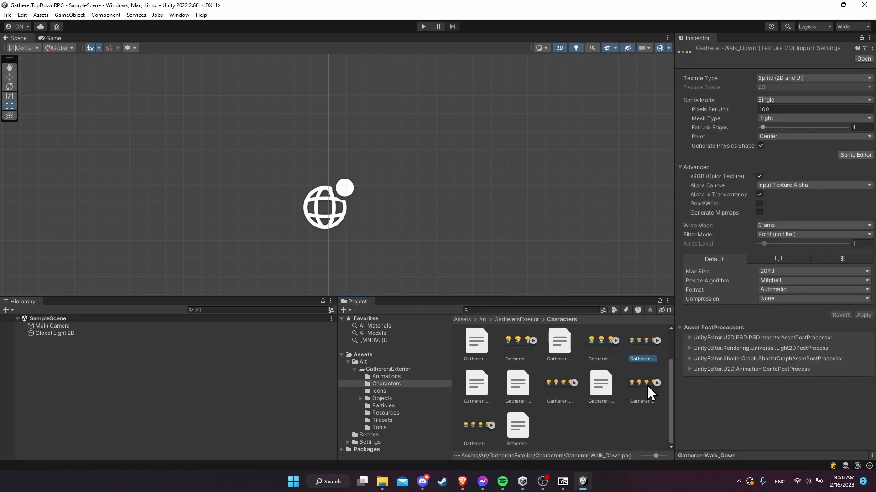